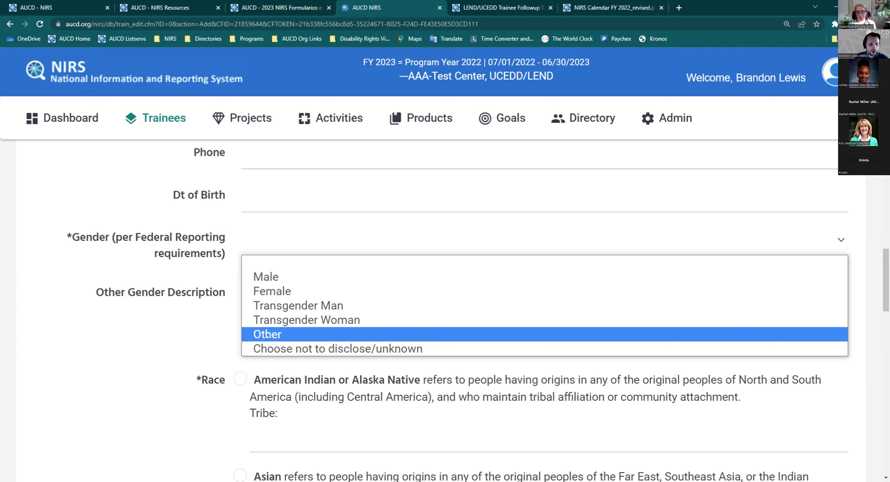
Set the trainee's gender to Other and activate the Other Gender Description field
left_click(256, 335)
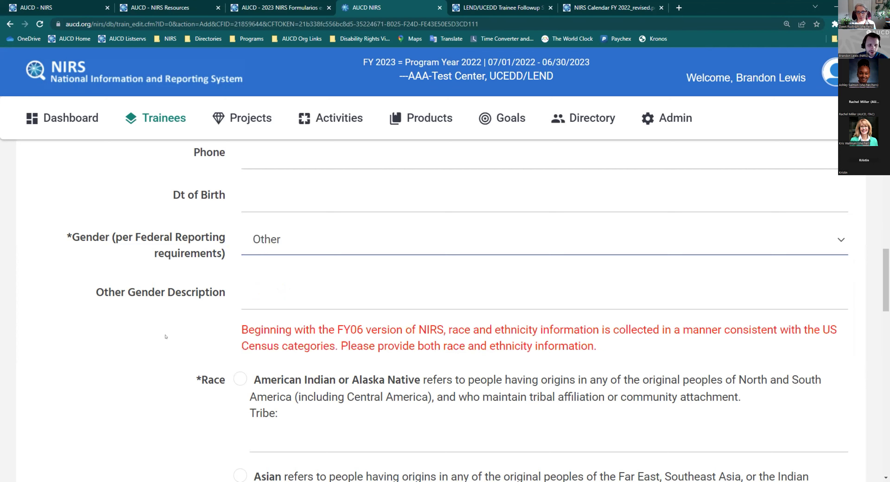
left_click_drag(92, 293, 222, 294)
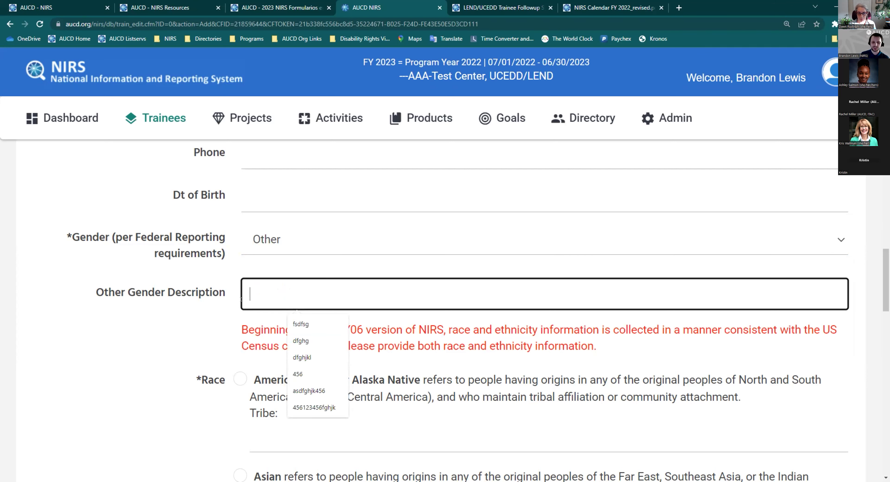
key("Escape")
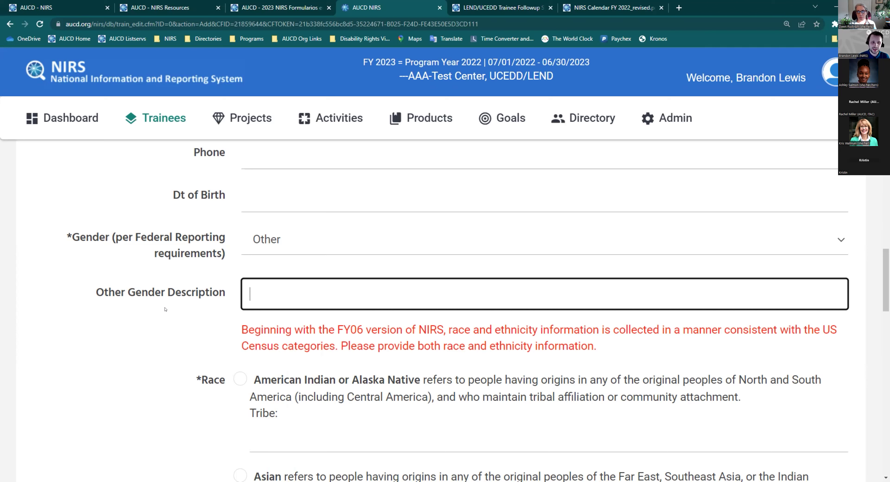
left_click(299, 254)
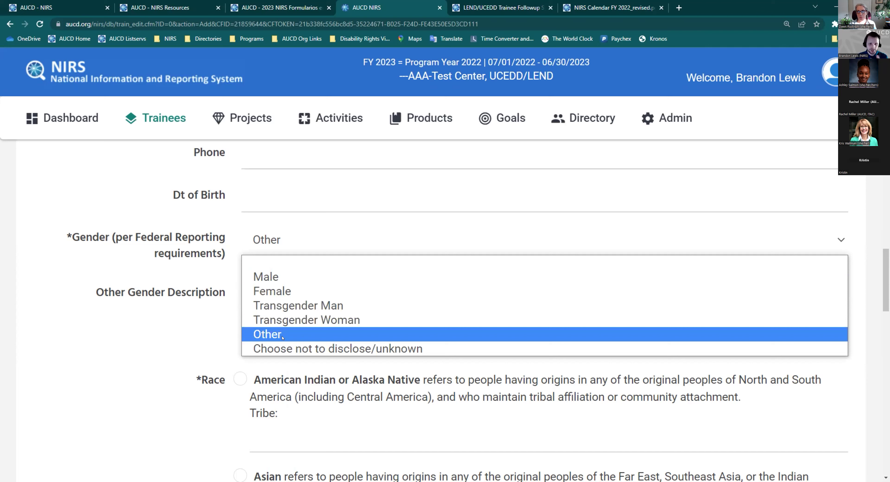
left_click(157, 328)
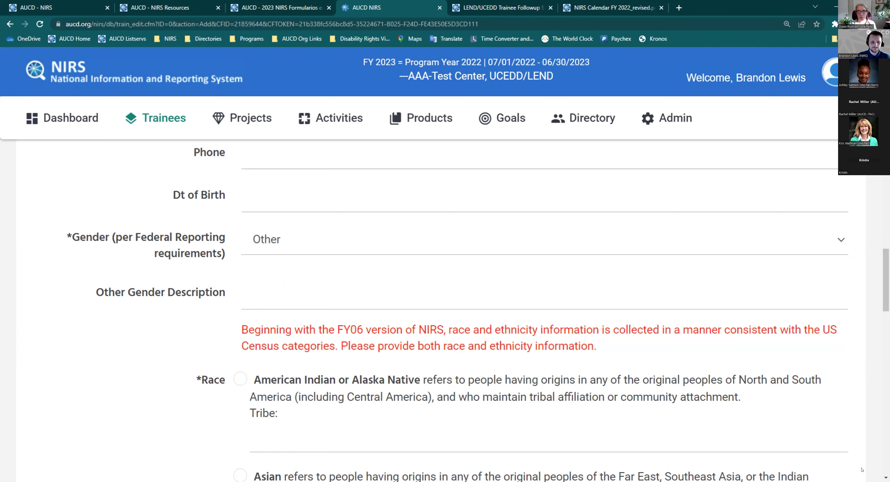
Examine the race and ethnicity options and their category definitions on the long/medium-term trainee form
scroll(231, 338, "down", 4)
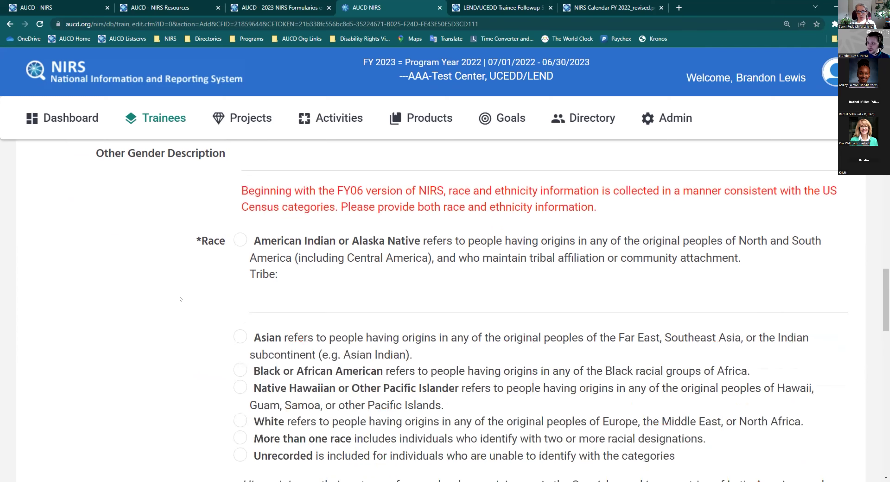
scroll(181, 299, "down", 2)
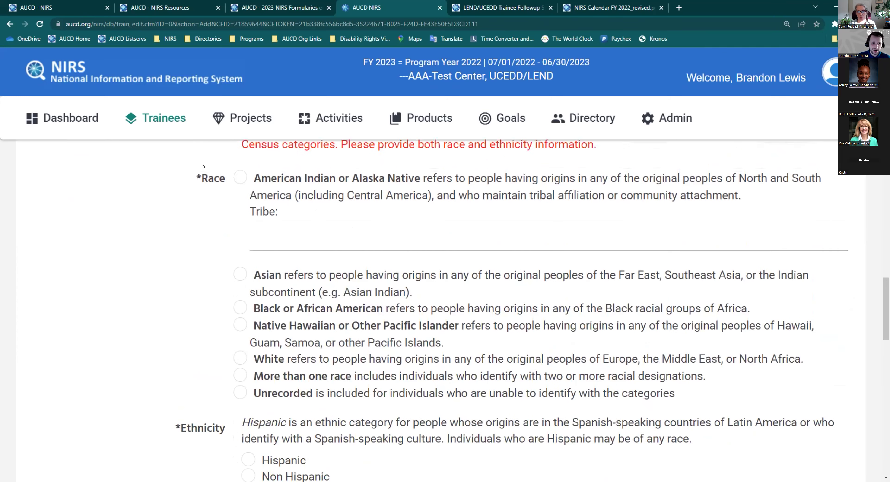
scroll(203, 166, "up", 1)
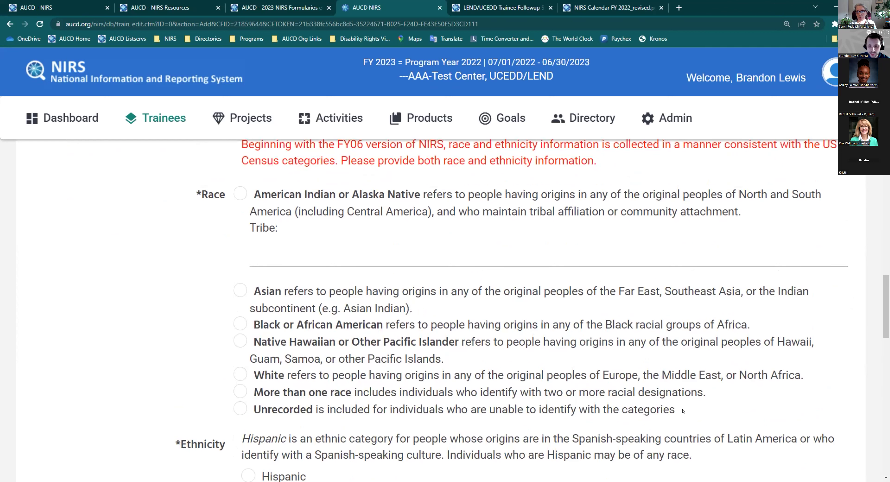
left_click_drag(675, 410, 328, 270)
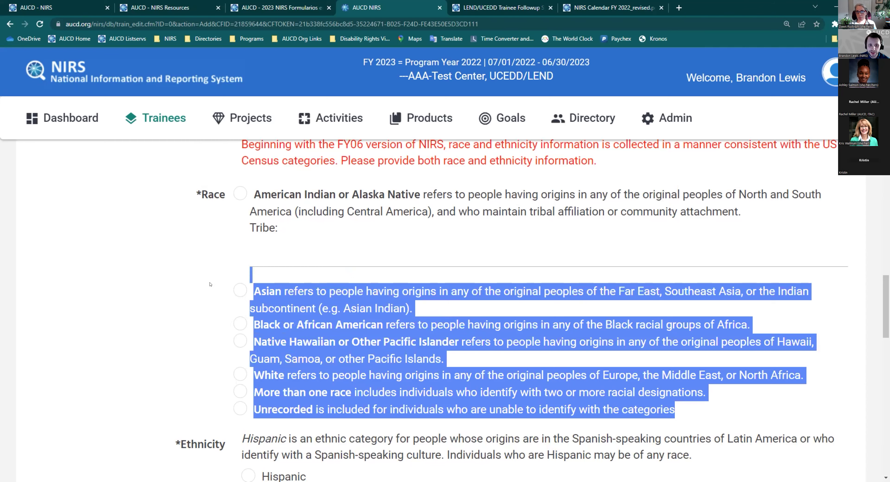
left_click(150, 278)
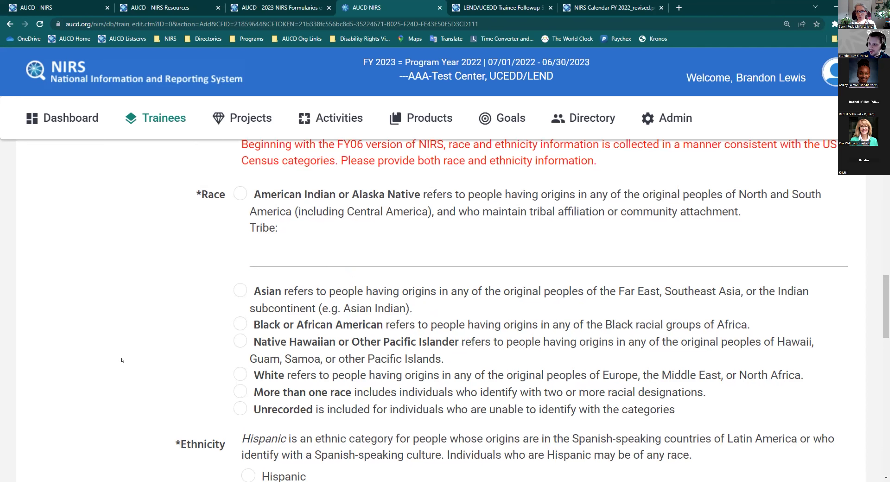
scroll(135, 337, "down", 3)
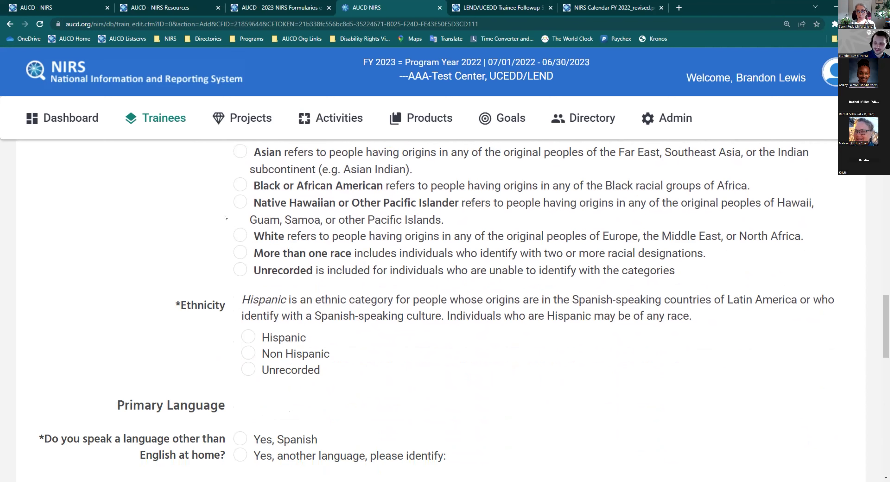
scroll(225, 217, "up", 5)
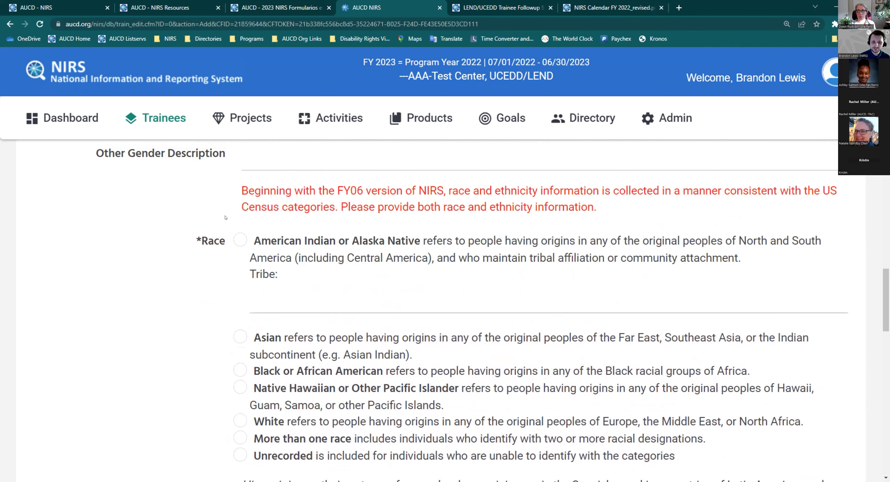
scroll(226, 218, "down", 1)
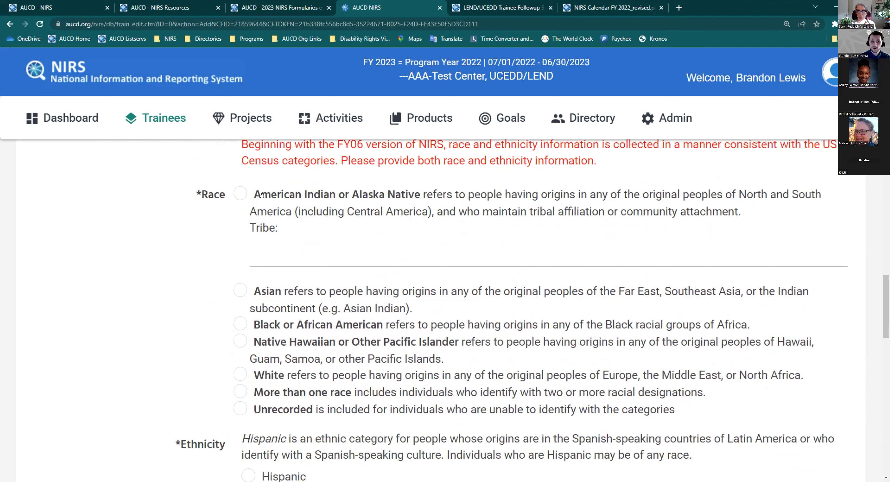
Try several race options one after another, finishing with Native Hawaiian or Other Pacific Islander selected
left_click(239, 195)
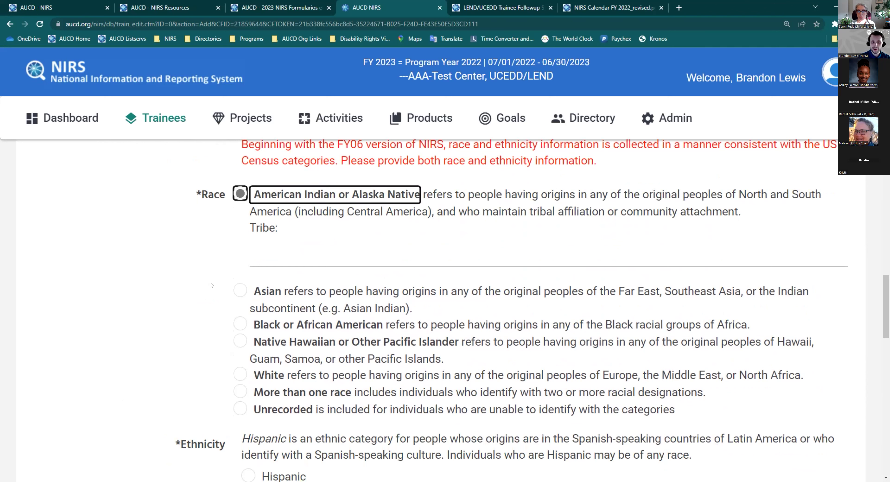
left_click(236, 292)
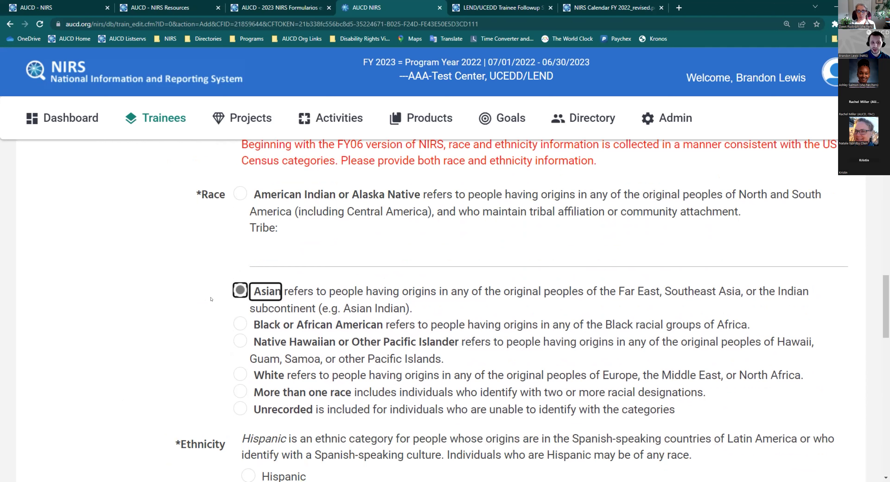
left_click(238, 327)
left_click(239, 342)
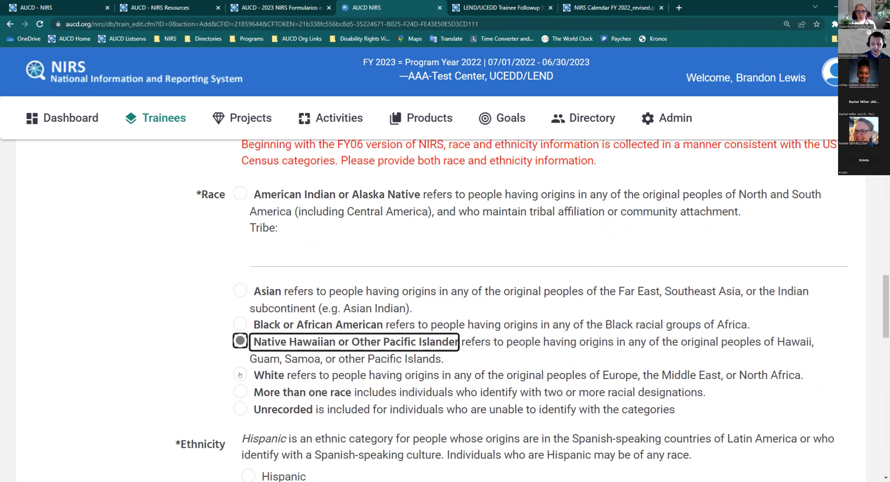
left_click(240, 375)
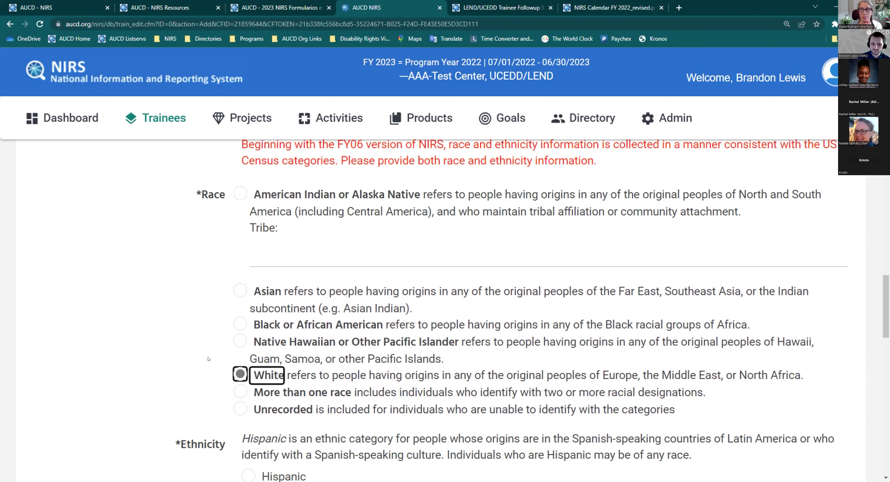
left_click(239, 394)
left_click(239, 342)
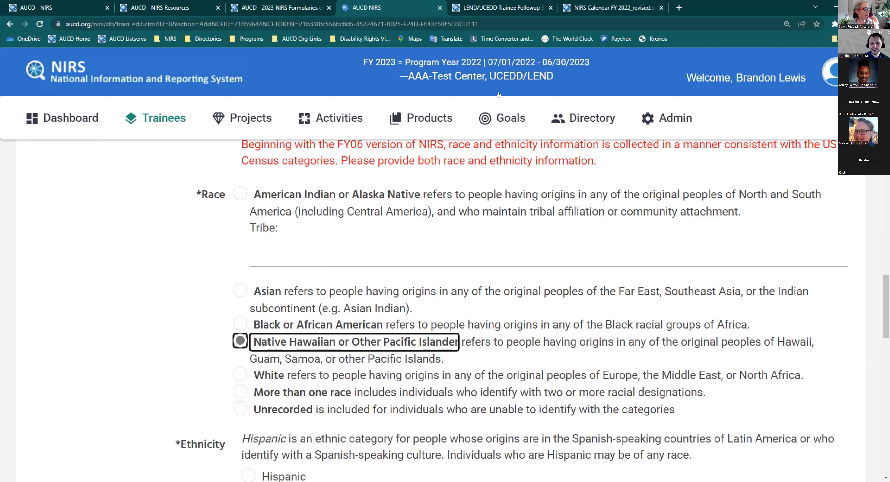
left_click(211, 310)
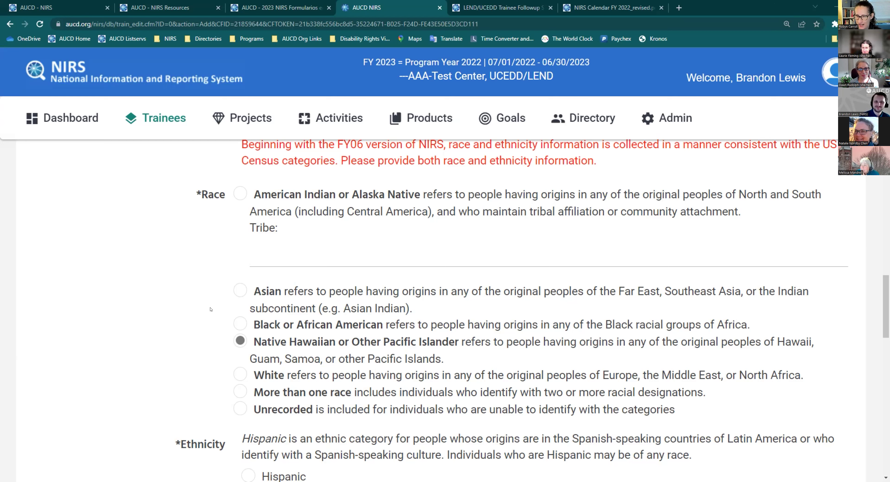
Open the form for adding a short-term trainee at its gender and race fields
left_click(151, 117)
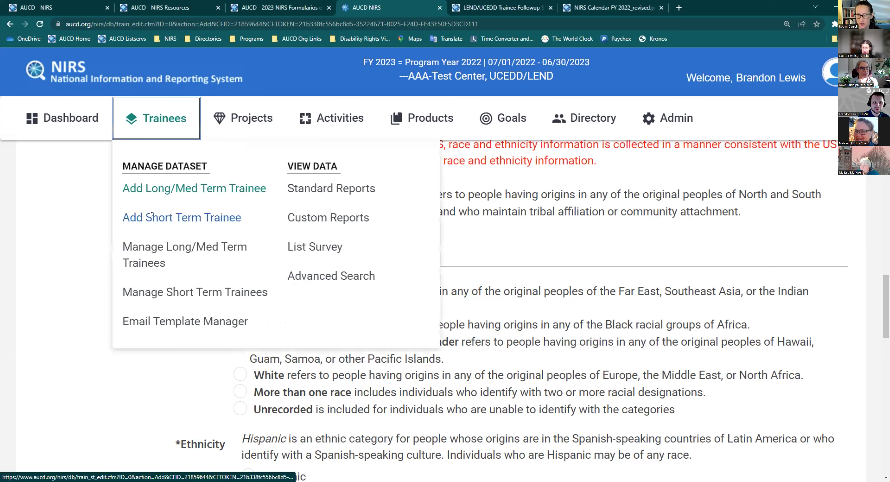
left_click(151, 216)
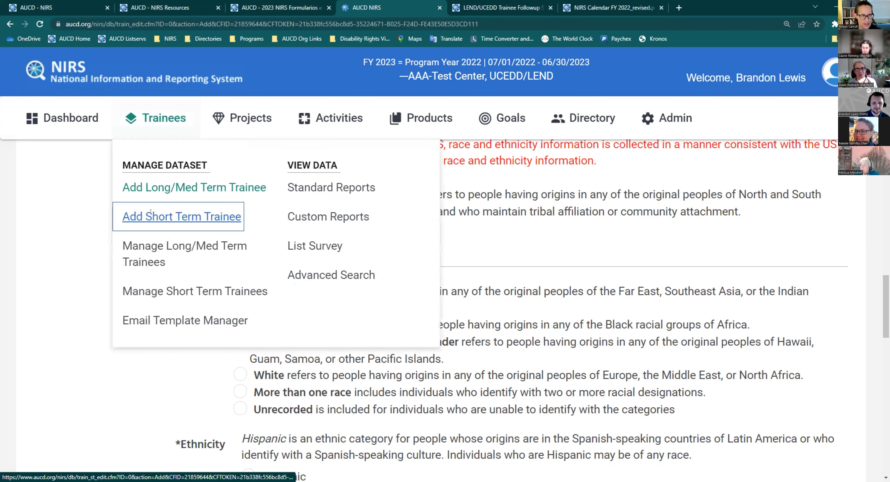
scroll(205, 293, "down", 8)
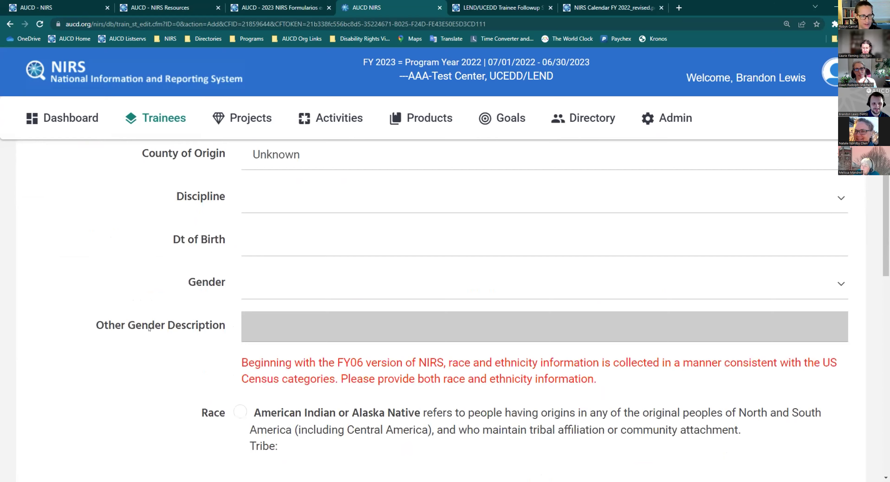
scroll(149, 329, "down", 3)
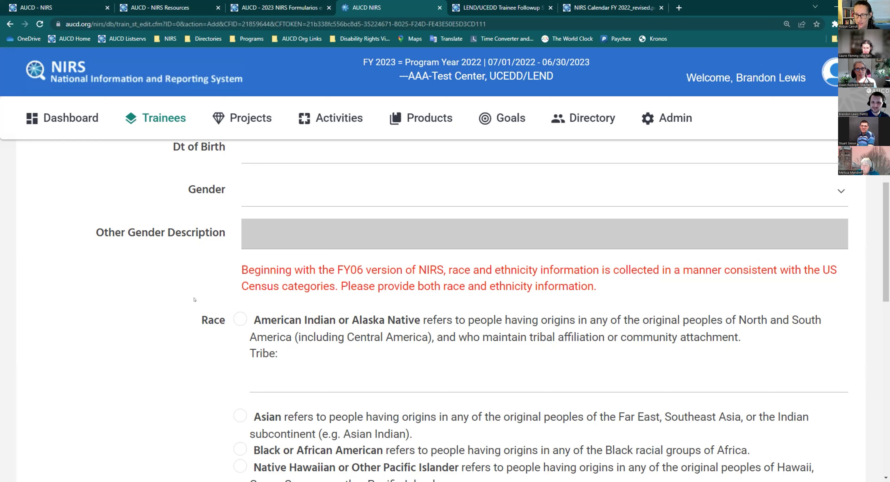
Try Other as the short-term trainee's gender and change the selection to Male
left_click(277, 198)
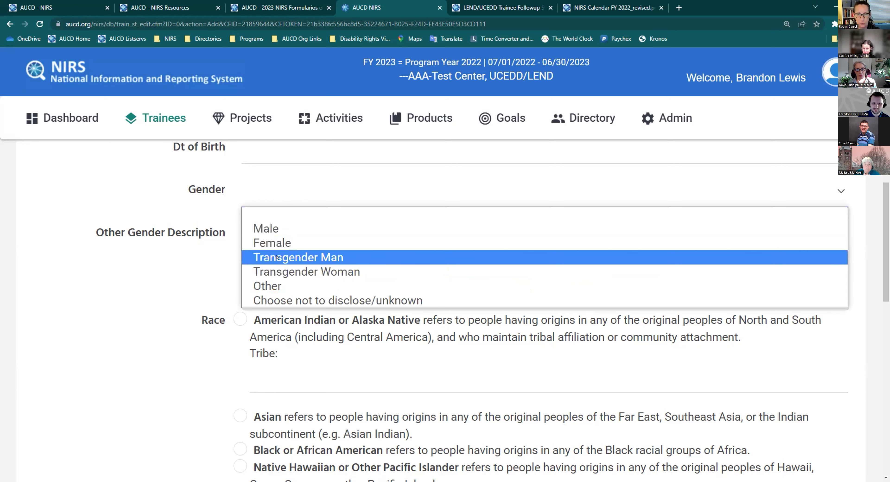
left_click(263, 286)
left_click(270, 191)
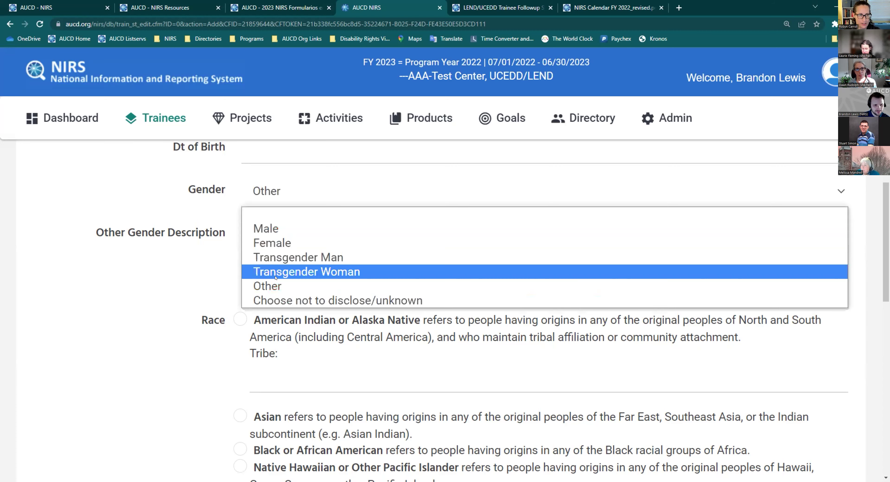
left_click(276, 234)
Mark None as the trainee's personal relationship with disabilities and add the short-term trainee record
scroll(210, 321, "down", 10)
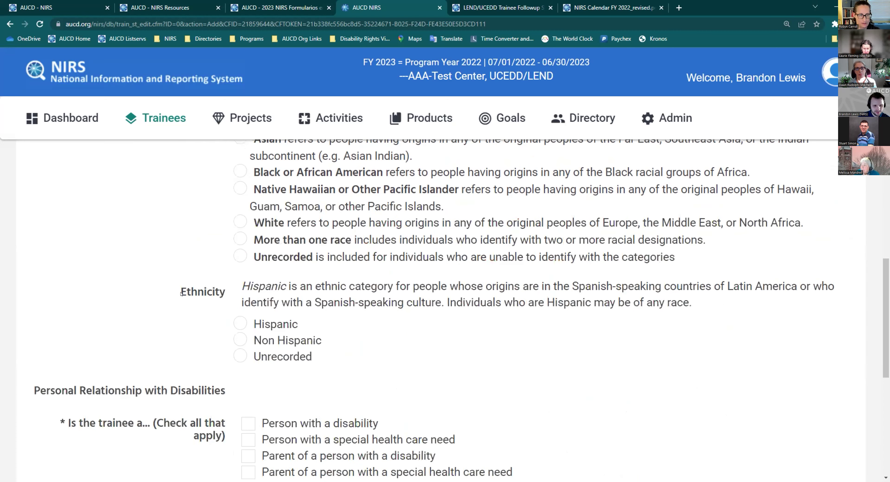
left_click(241, 335)
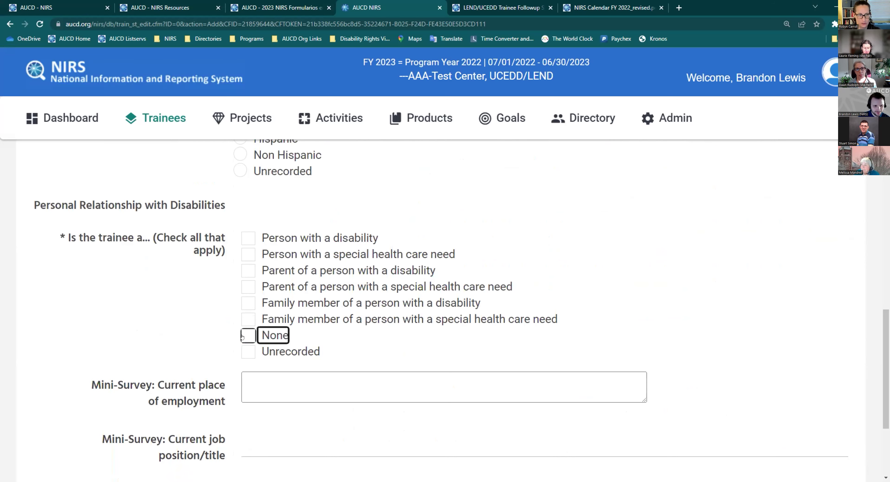
scroll(245, 337, "down", 5)
left_click(261, 345)
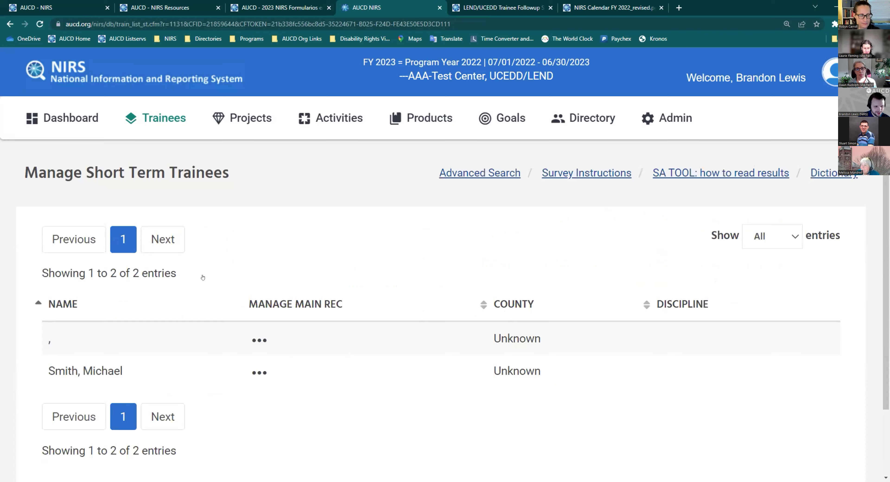
Open another blank form for adding a short-term trainee and view its county of origin choices
mouse_move(137, 130)
left_click(162, 211)
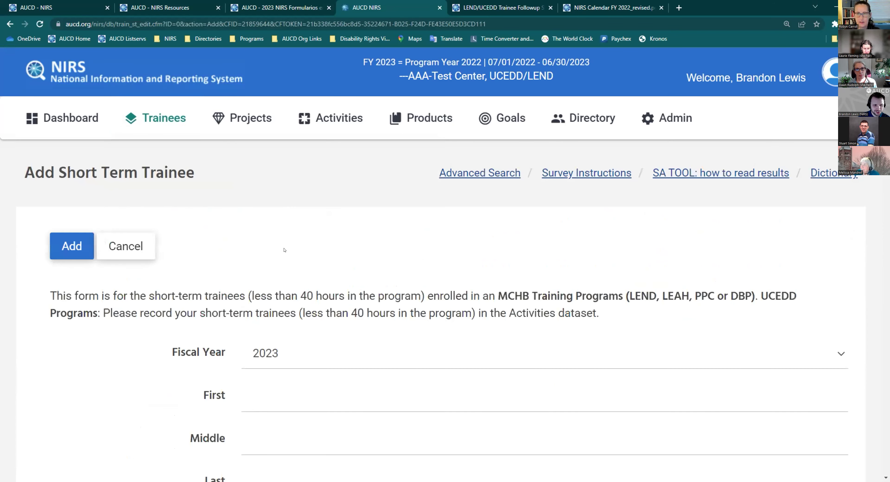
scroll(284, 249, "down", 10)
left_click(269, 157)
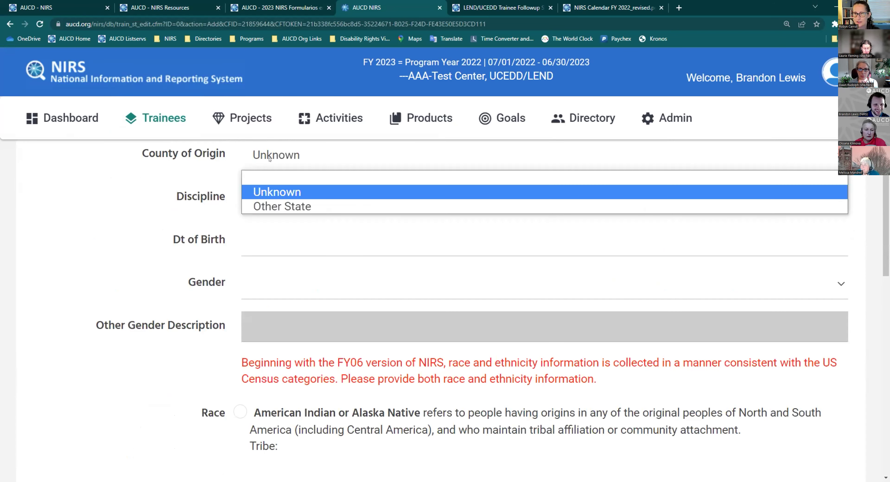
scroll(165, 351, "down", 4)
scroll(207, 359, "up", 3)
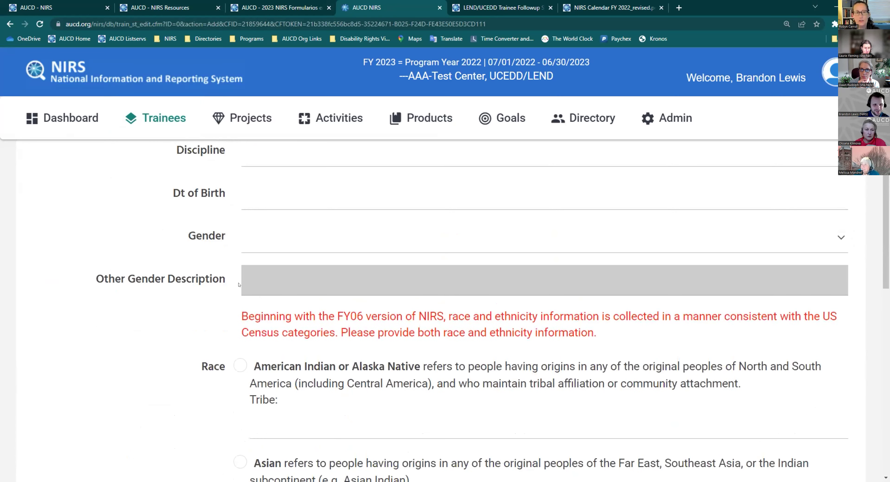
Mark the trainee as parent of a person with a special health care need and try to add the record without a gender
scroll(254, 365, "down", 10)
scroll(254, 365, "down", 8)
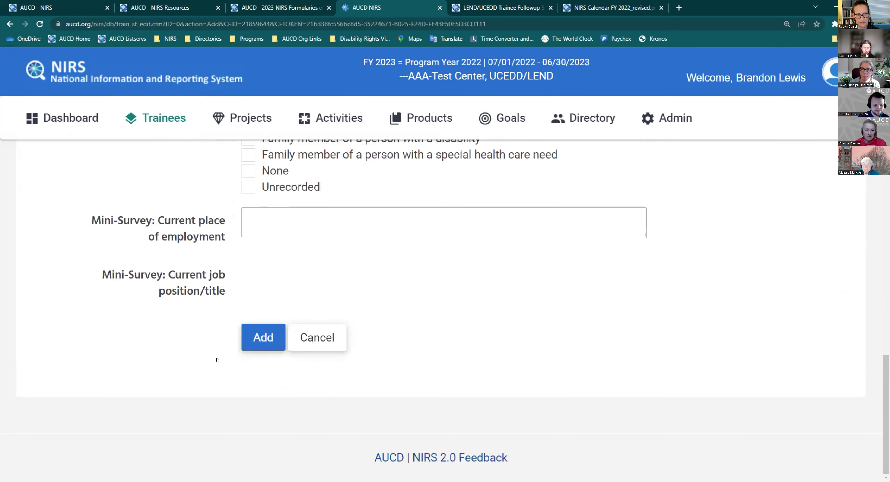
left_click(263, 337)
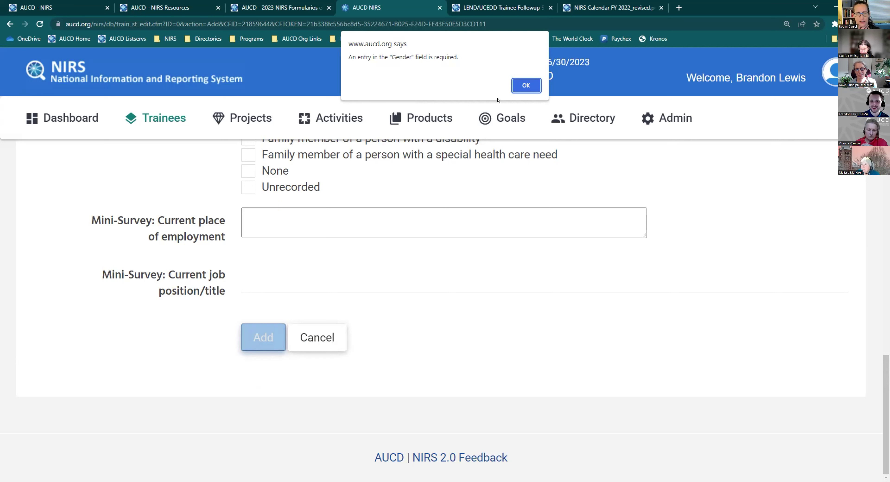
left_click(525, 86)
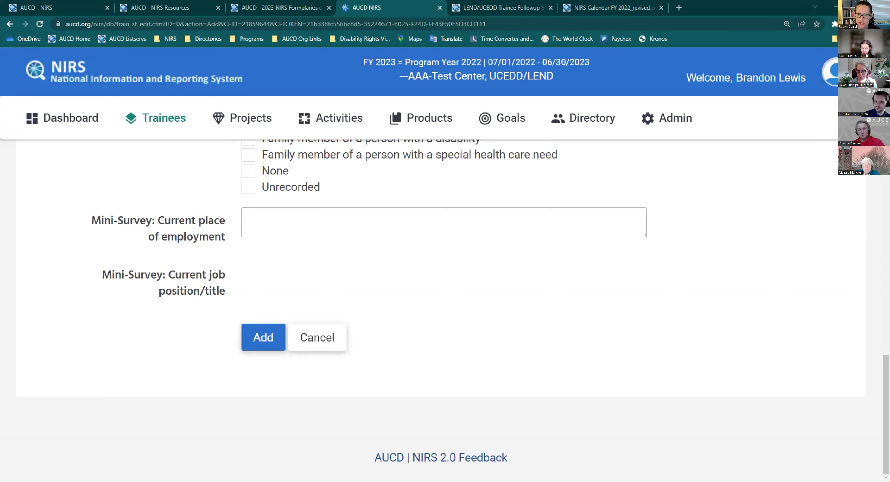
scroll(100, 205, "up", 20)
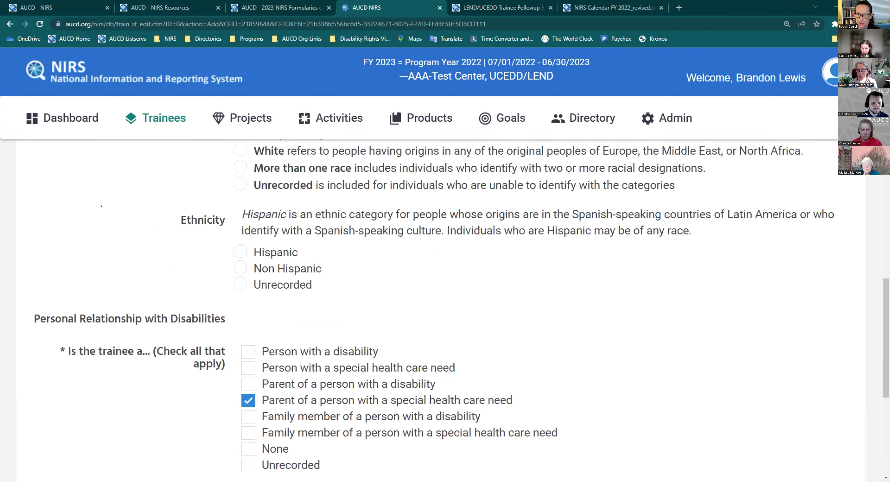
Examine the short-term trainee form's fields from the fiscal year down to gender and race
scroll(100, 206, "up", 5)
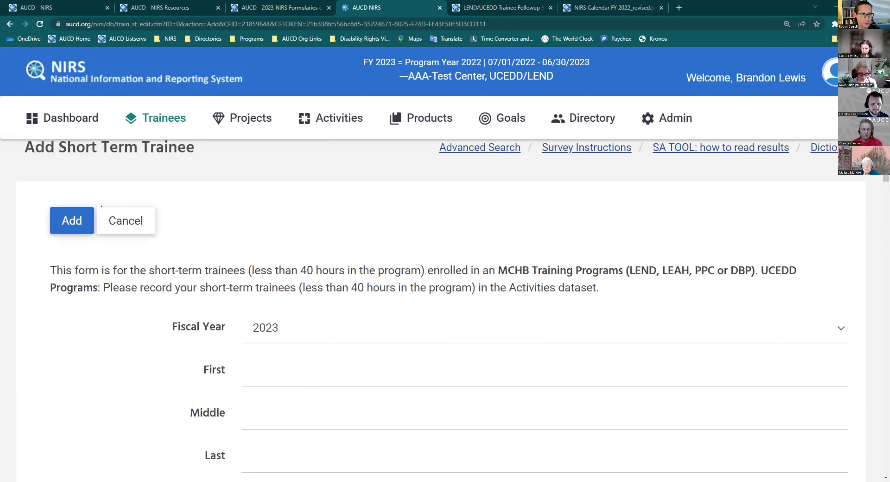
scroll(159, 254, "down", 3)
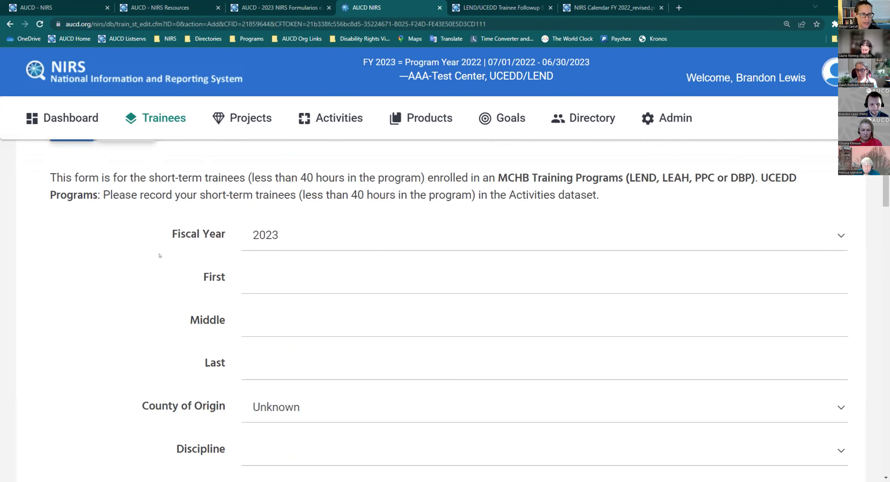
scroll(160, 254, "down", 3)
scroll(160, 255, "down", 1)
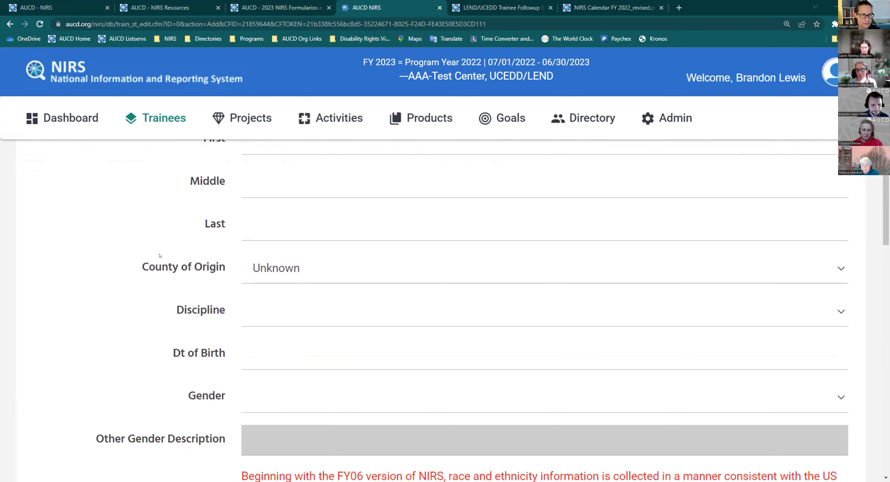
scroll(160, 255, "down", 2)
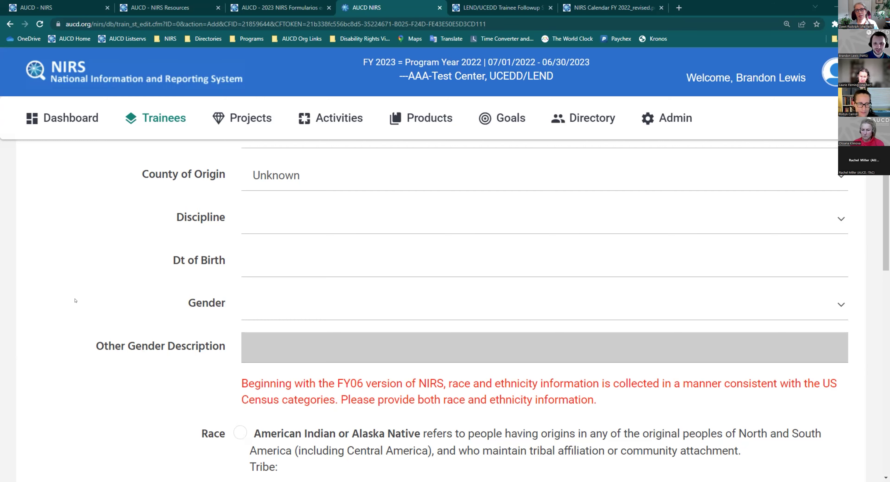
scroll(76, 300, "down", 2)
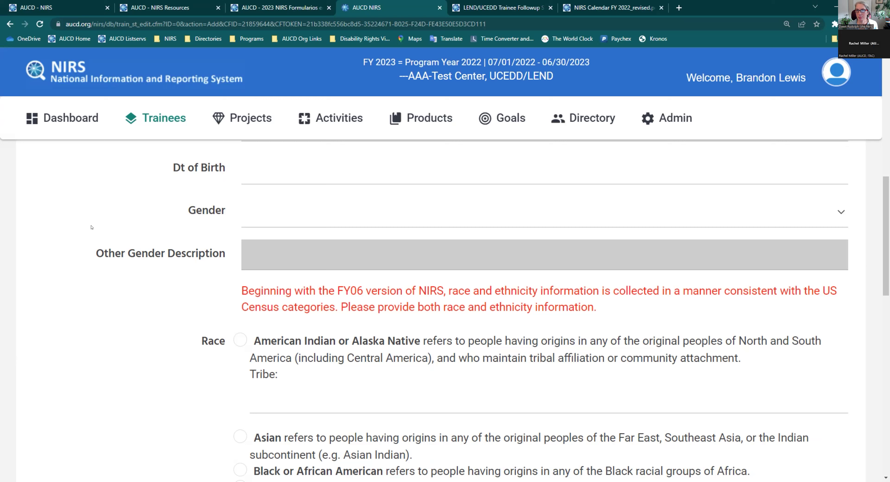
Open a blank form for adding a faculty or staff profile in the directory
left_click(151, 130)
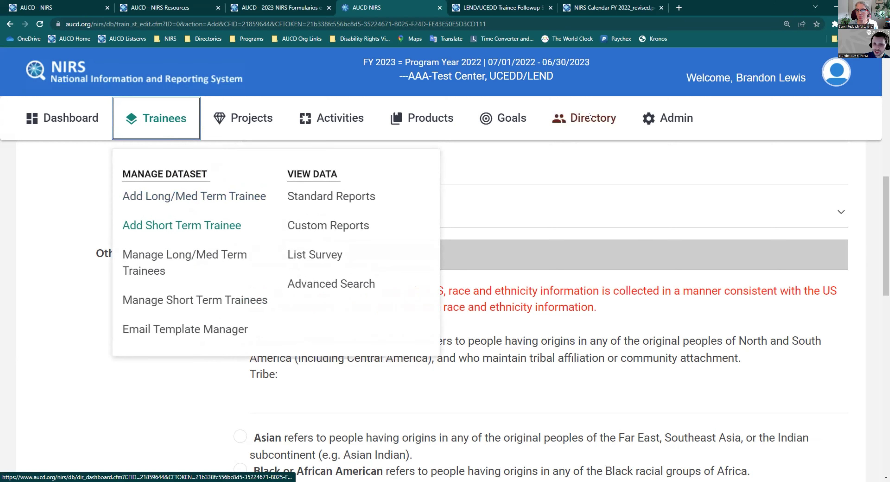
mouse_move(590, 117)
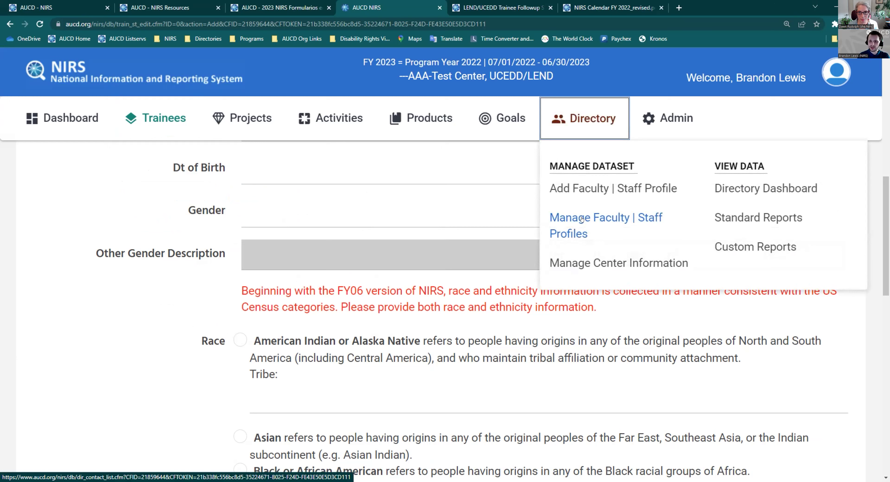
left_click(573, 189)
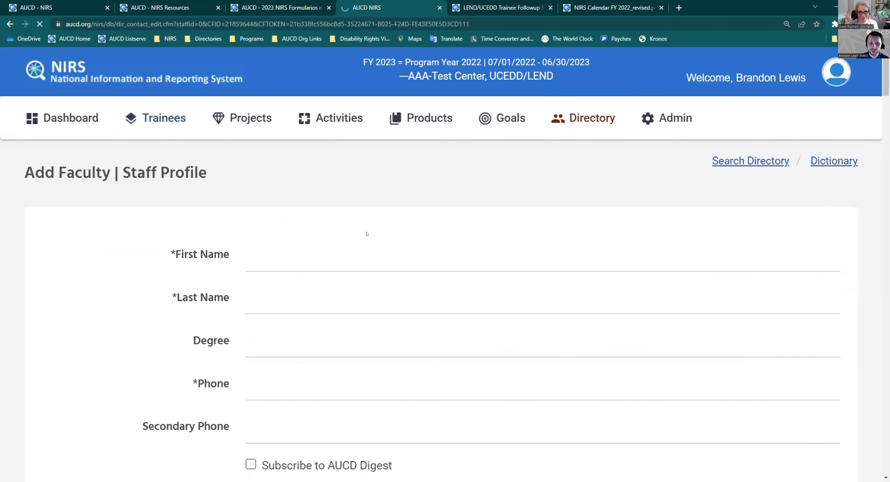
View the gender choices in the faculty/staff profile's additional information without selecting one
scroll(359, 239, "down", 5)
scroll(359, 241, "down", 15)
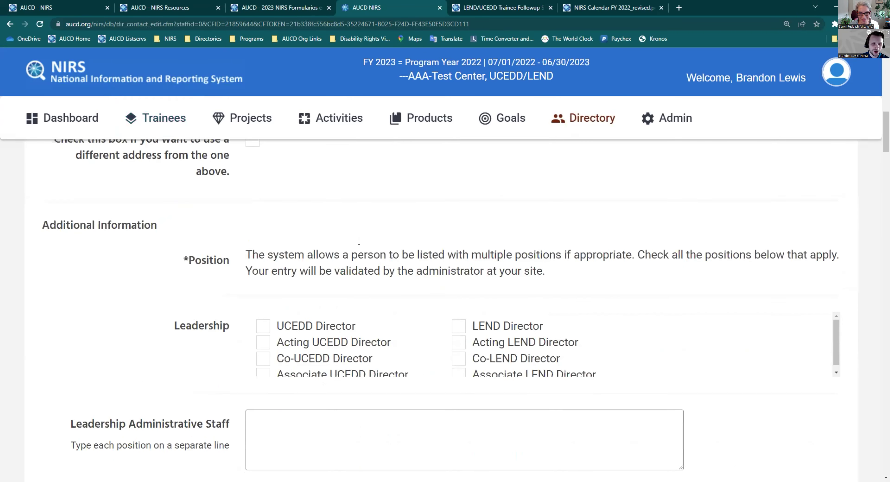
scroll(359, 242, "down", 20)
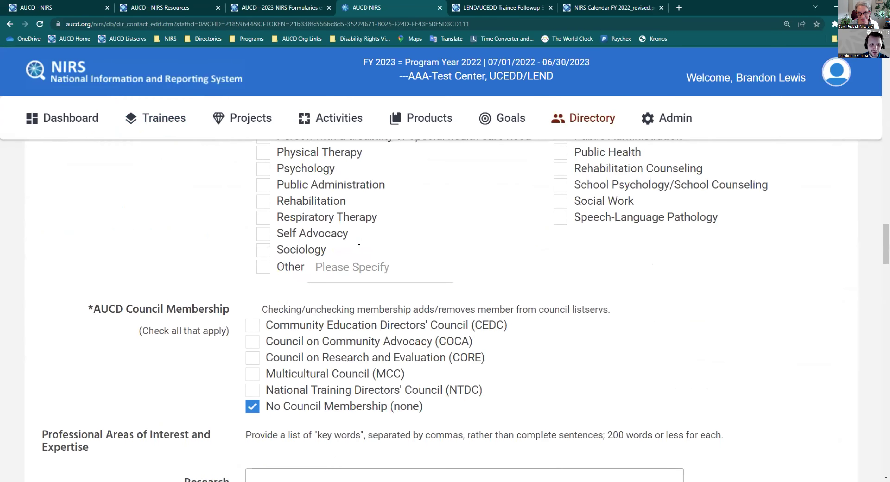
scroll(359, 242, "down", 1)
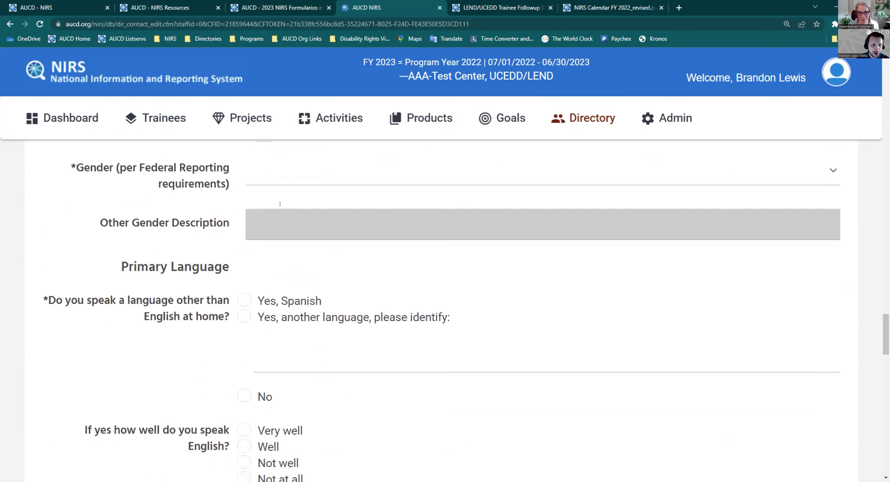
left_click(271, 175)
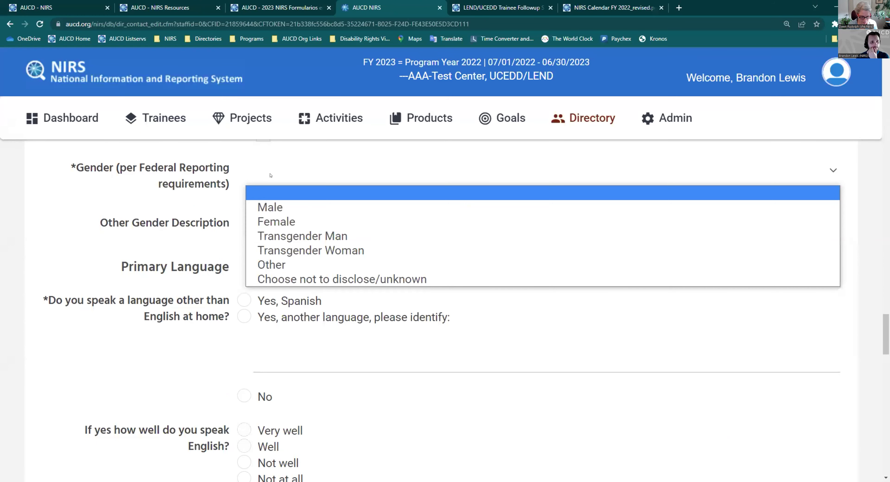
scroll(83, 198, "up", 3)
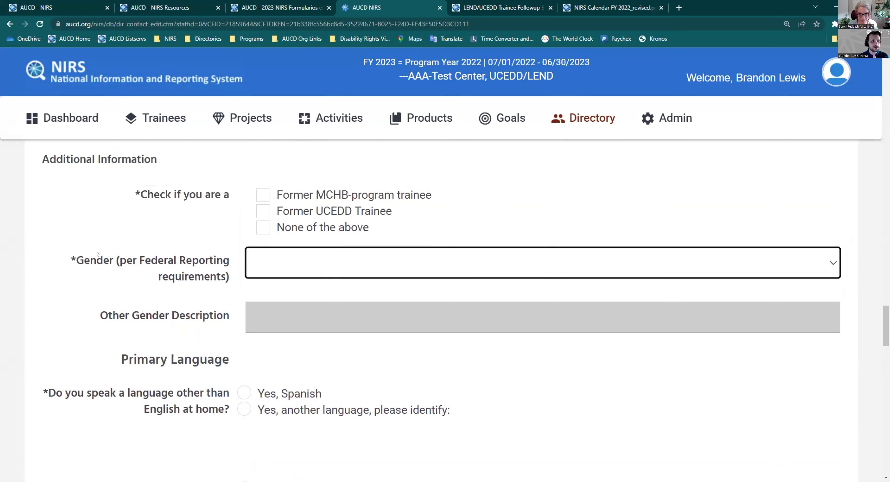
left_click(261, 265)
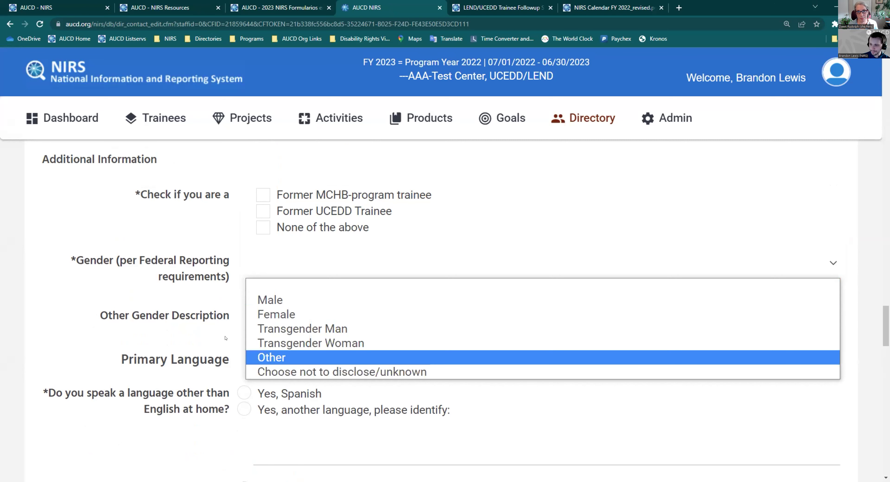
left_click(83, 309)
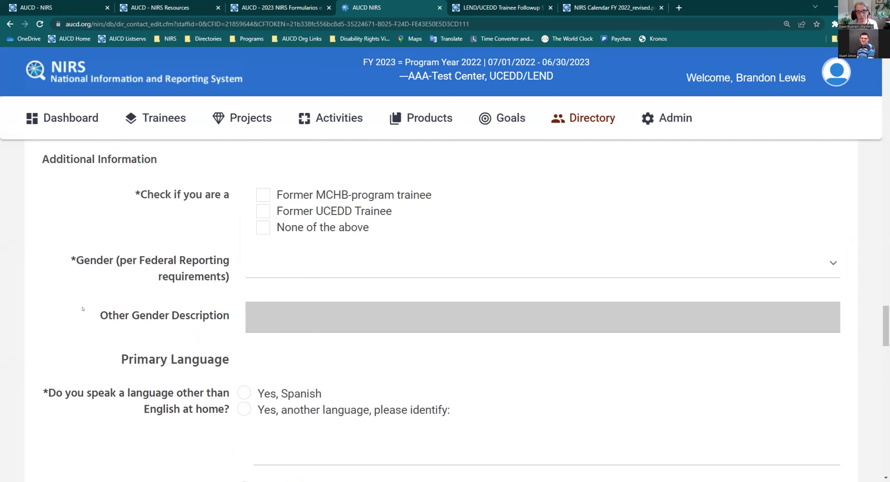
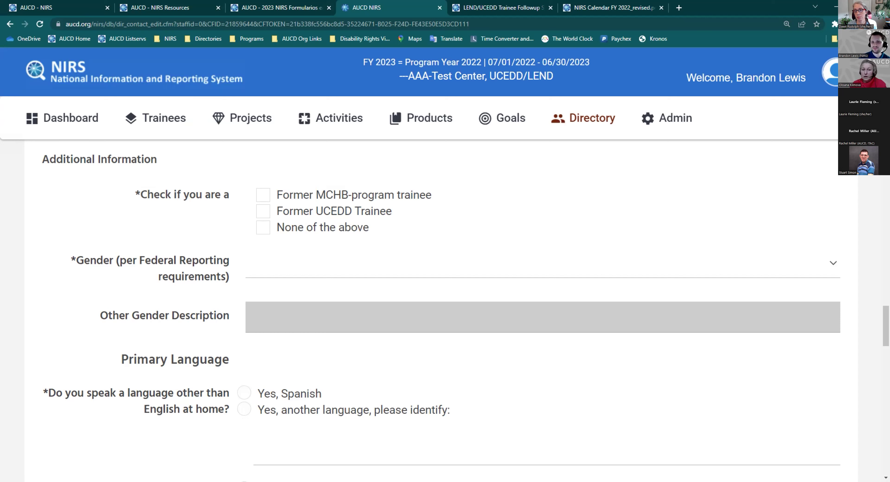
Open the management list of user-defined fields and show all of its entries
mouse_move(656, 133)
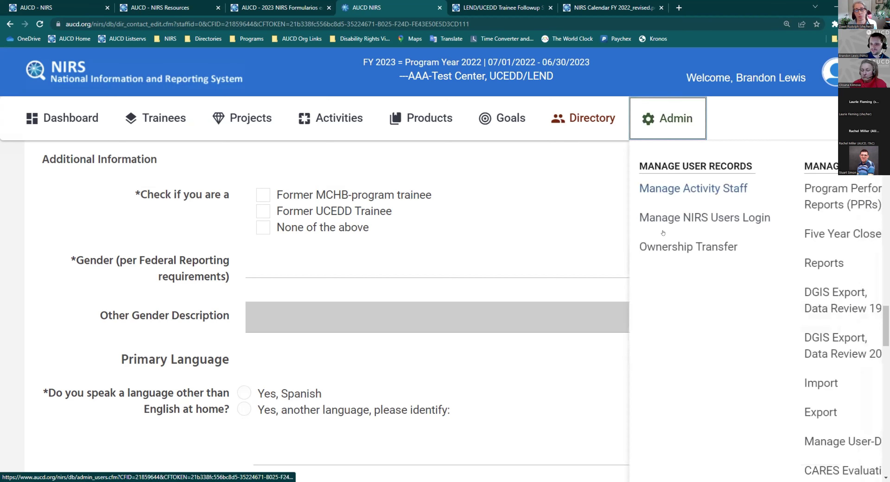
scroll(765, 369, "down", 2)
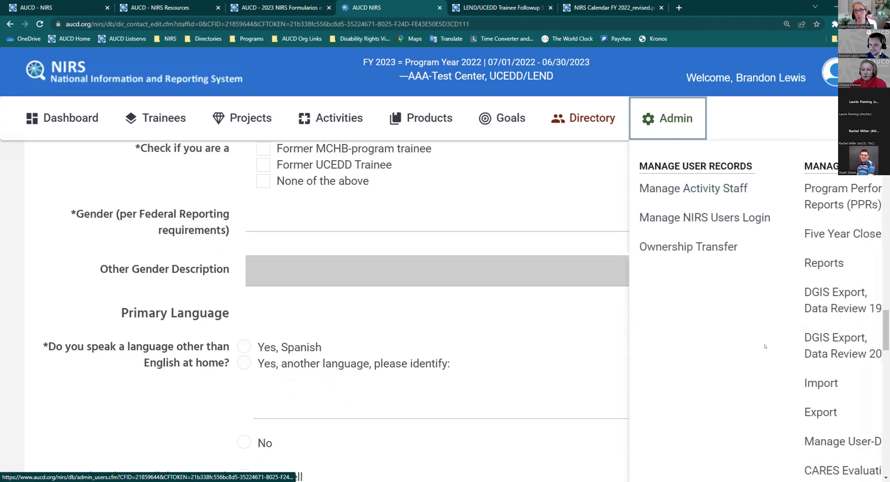
scroll(826, 448, "up", 2)
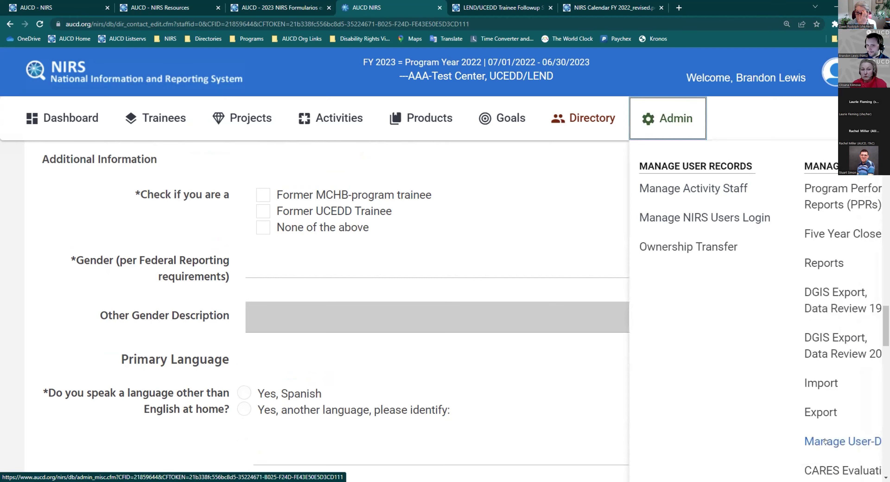
left_click(829, 443)
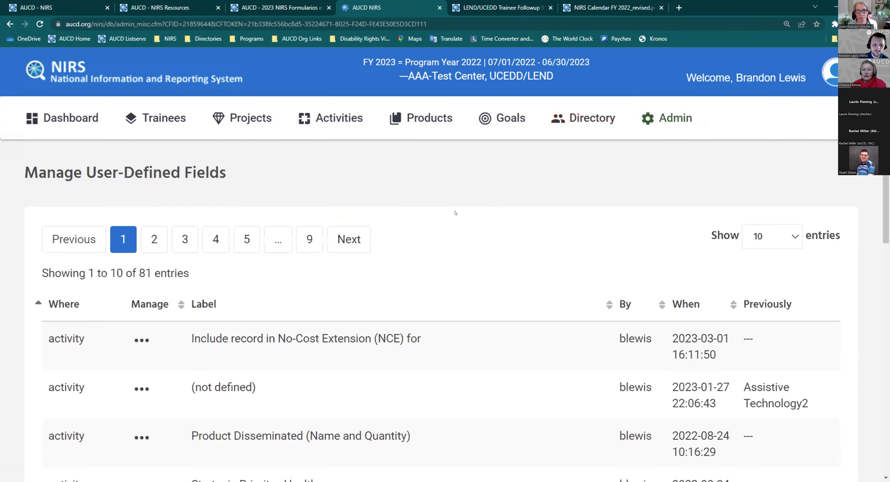
left_click(773, 241)
key("Return")
left_click(384, 178)
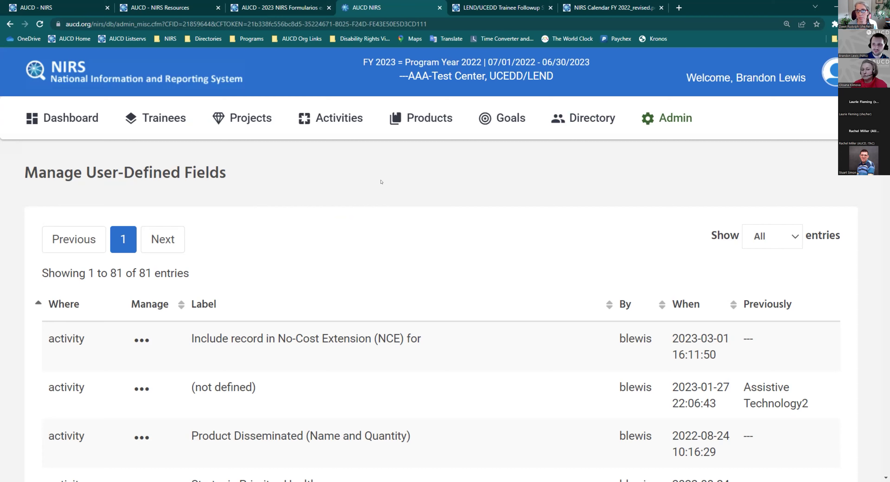
Examine the user-defined field labels from the activity entries down to the trainee entries
scroll(382, 182, "down", 1)
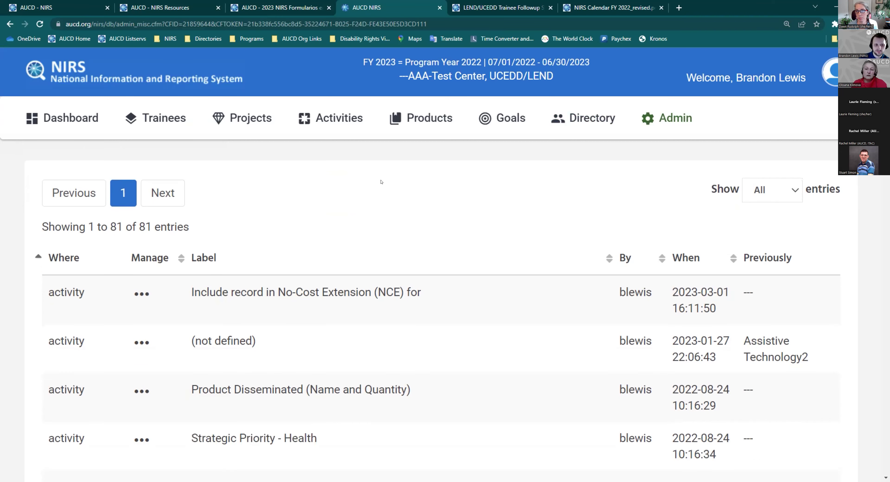
scroll(382, 182, "down", 18)
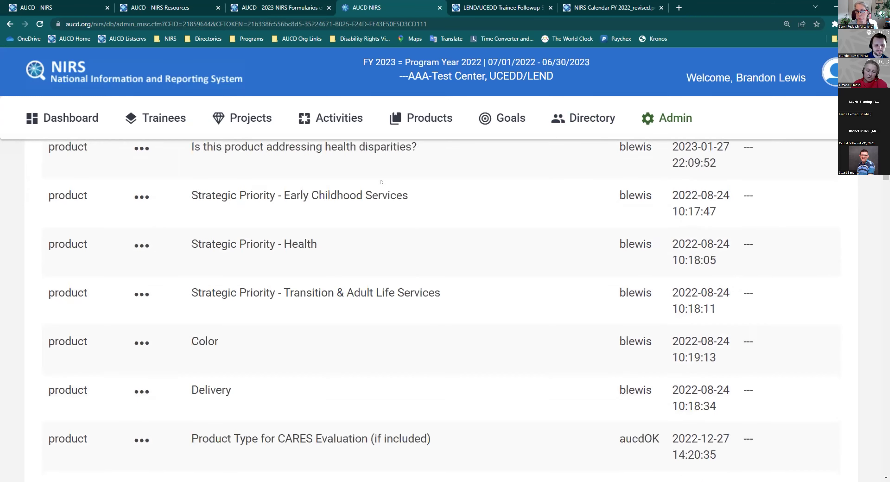
scroll(382, 182, "down", 18)
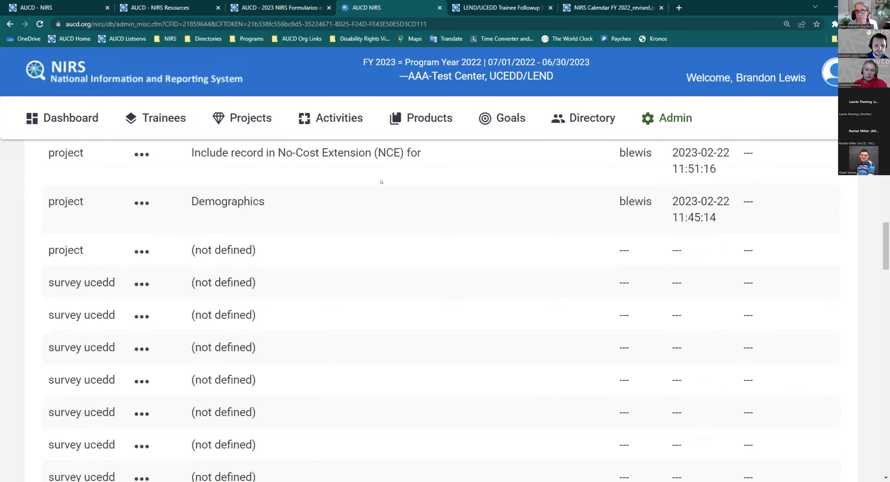
scroll(382, 181, "down", 15)
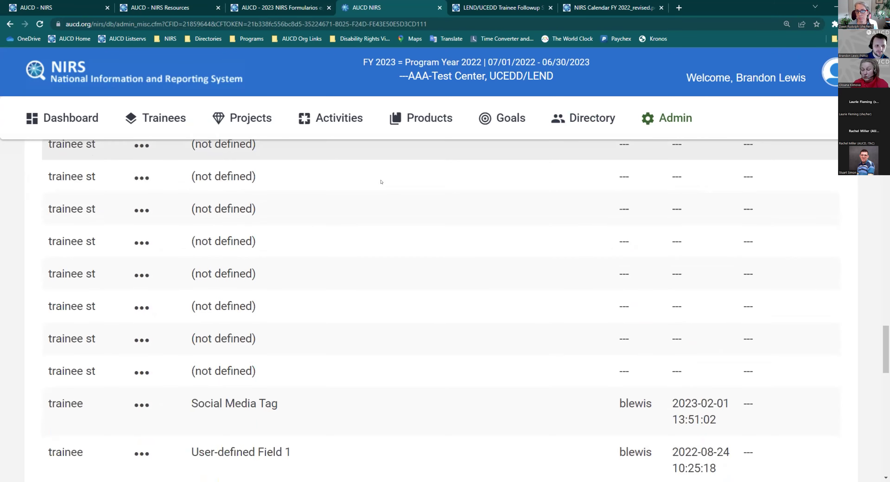
scroll(381, 182, "down", 4)
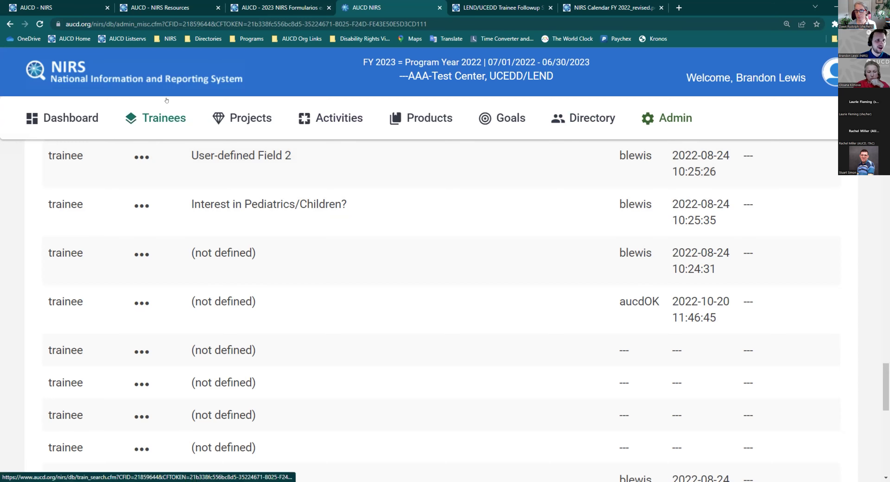
Log in to the LEND/UCEDD Trainee Followup Survey for ---AAA-Test Center, UCEDD/LEND with the survey login code
left_click(60, 3)
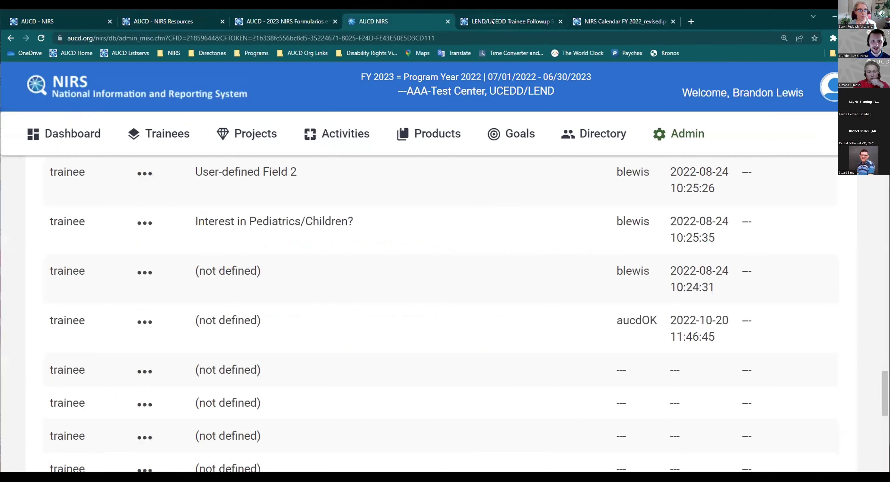
left_click(484, 8)
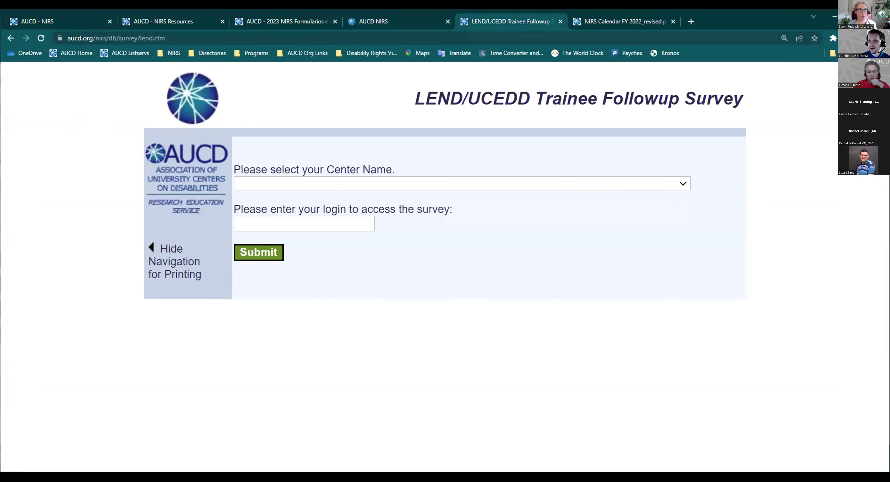
left_click(357, 183)
left_click(337, 215)
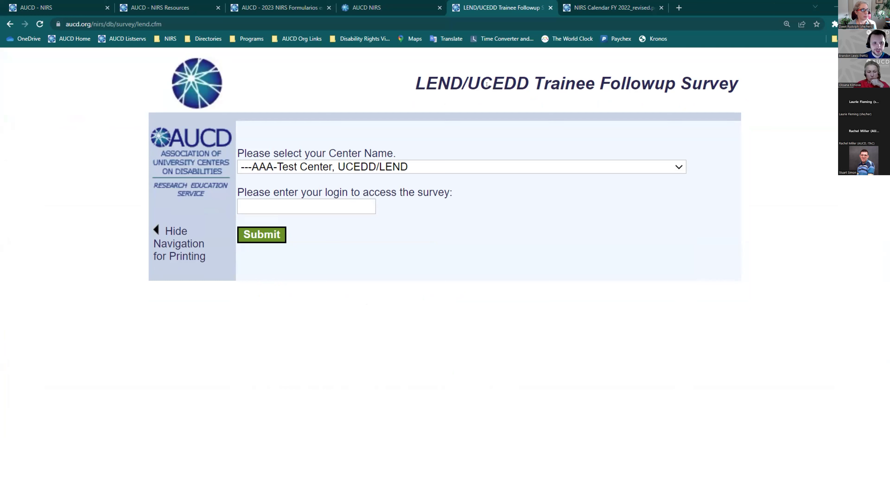
left_click(271, 197)
key("ctrl+v")
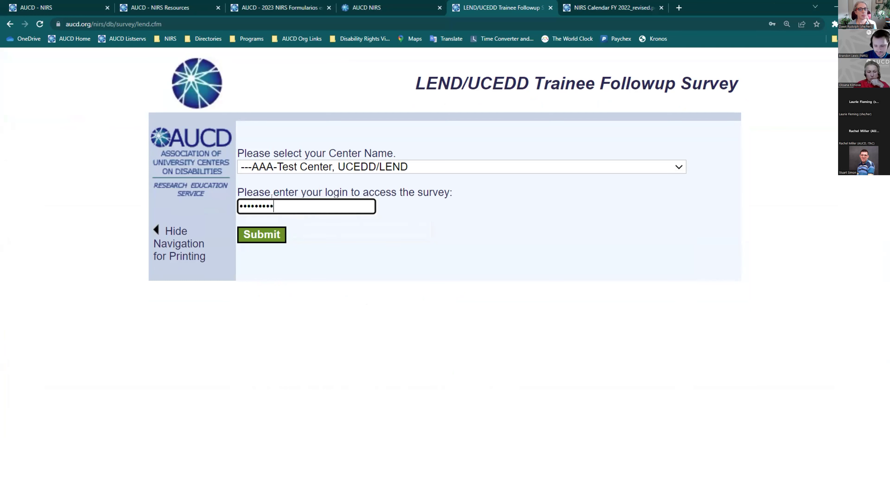
key("Return")
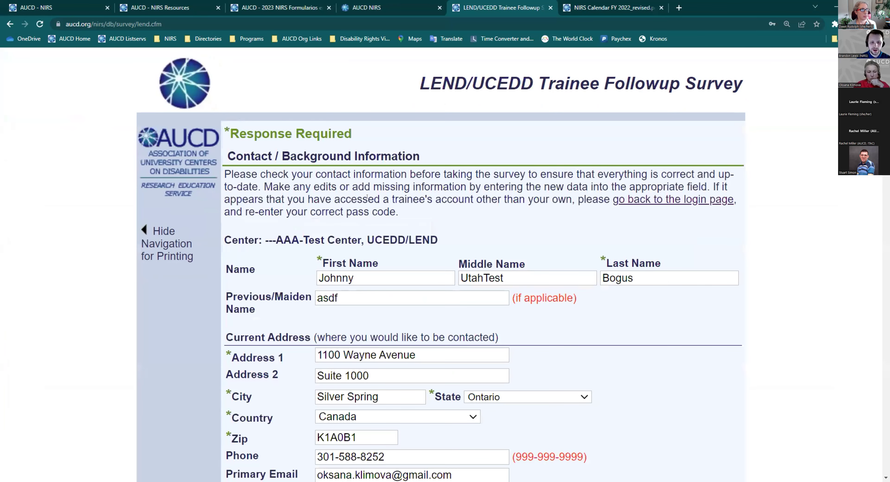
Examine the followup survey from the contact information and race fields to the question on primary employment setting
scroll(367, 197, "down", 10)
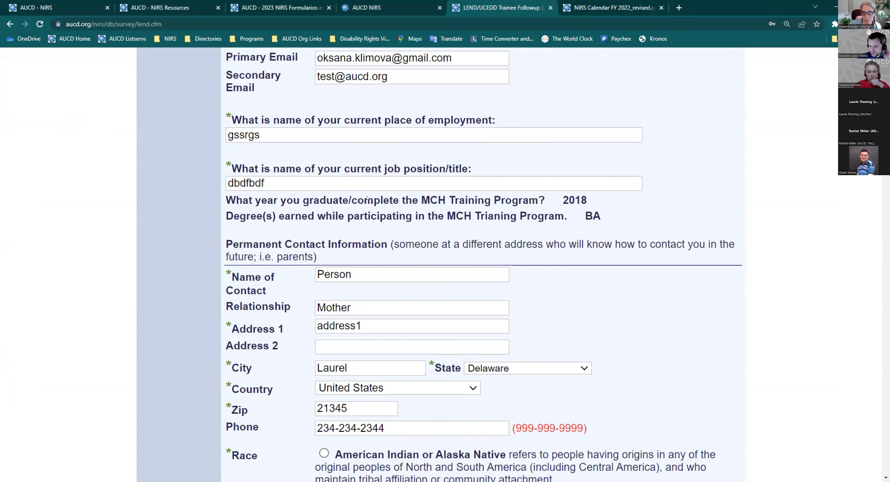
scroll(367, 197, "down", 8)
scroll(367, 196, "down", 9)
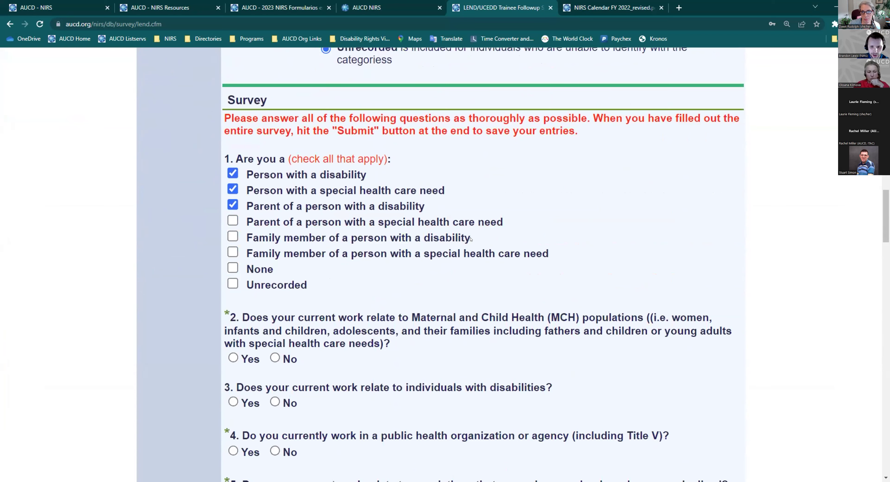
scroll(471, 238, "down", 8)
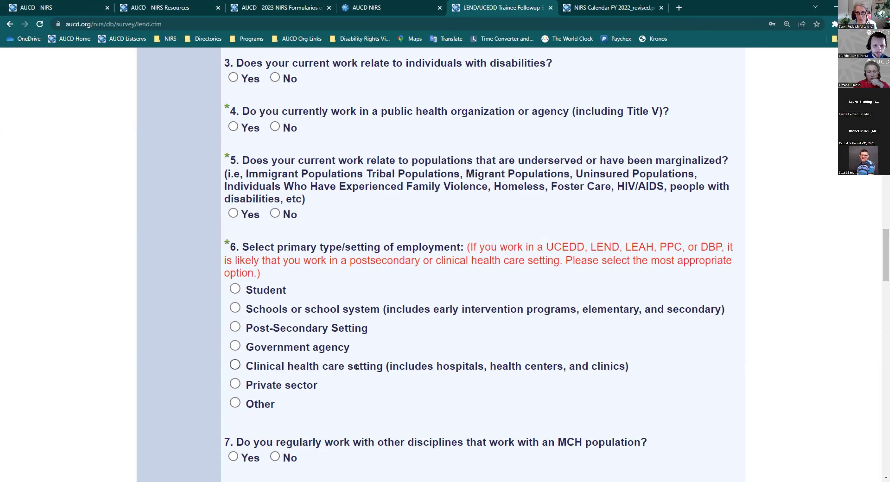
scroll(397, 294, "up", 1)
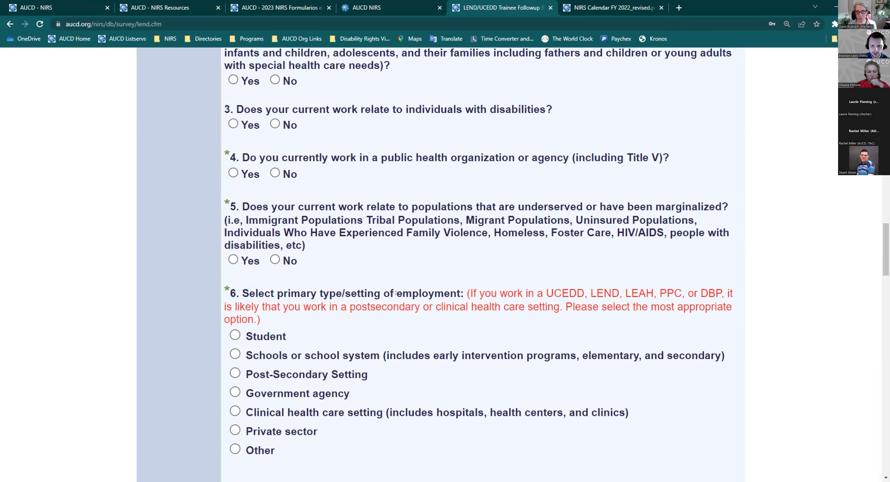
Highlight survey question 5 about current work relating to populations that are underserved or have been marginalized
left_click_drag(242, 207, 702, 199)
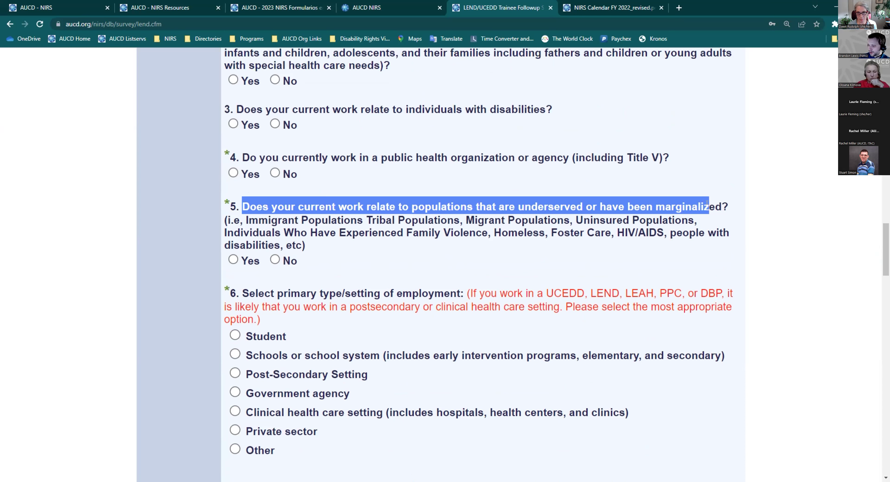
left_click(560, 241)
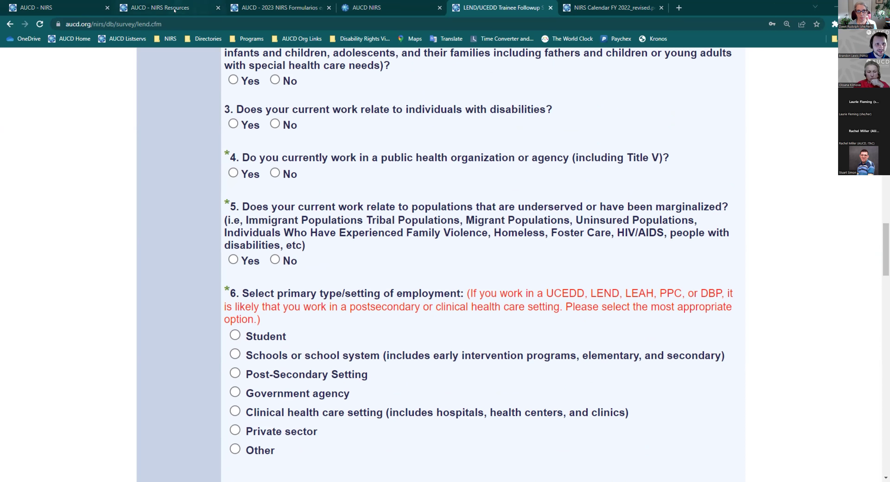
Return from the survey to the NIRS database and open the list of product and publication types for adding a product
key("ctrl+2")
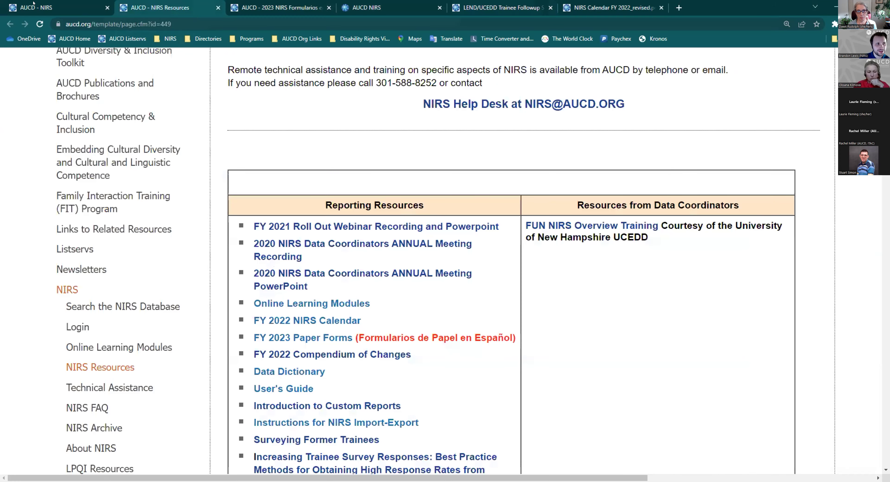
key("ctrl+1")
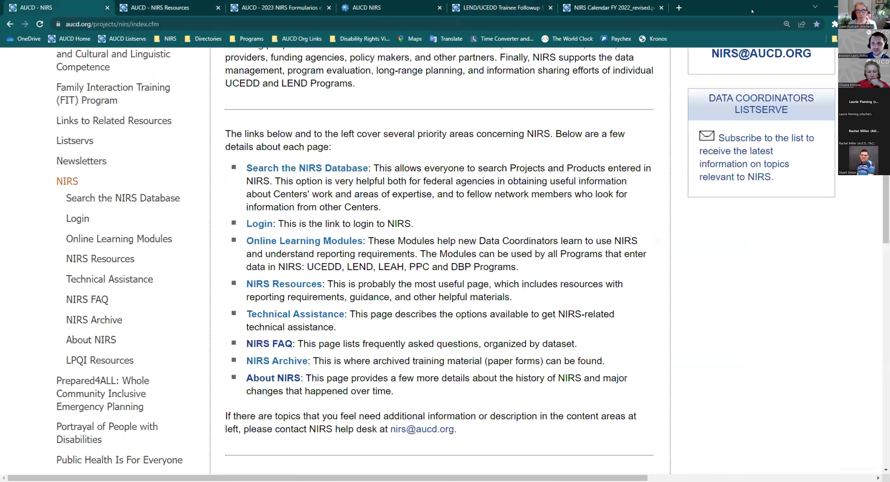
key("ctrl+4")
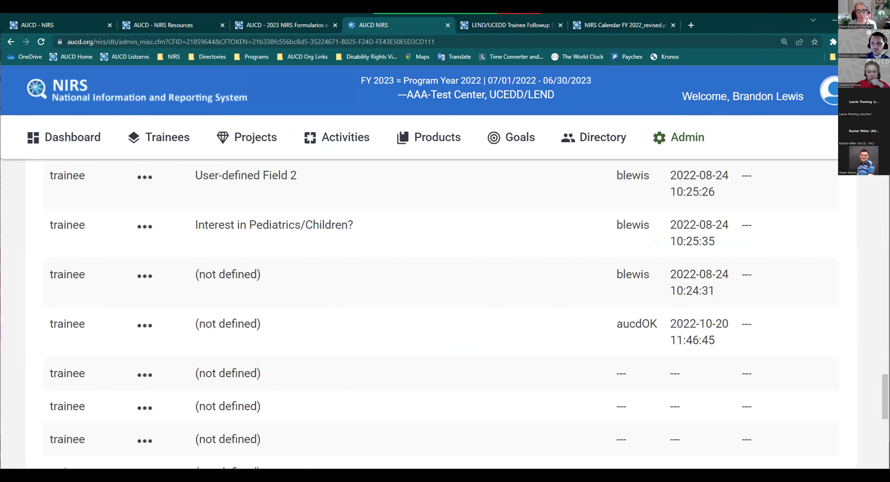
mouse_move(429, 137)
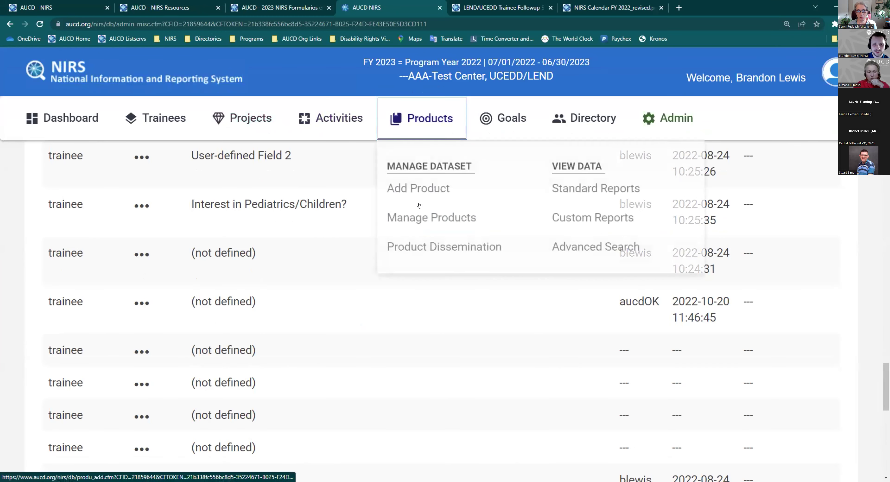
left_click(412, 189)
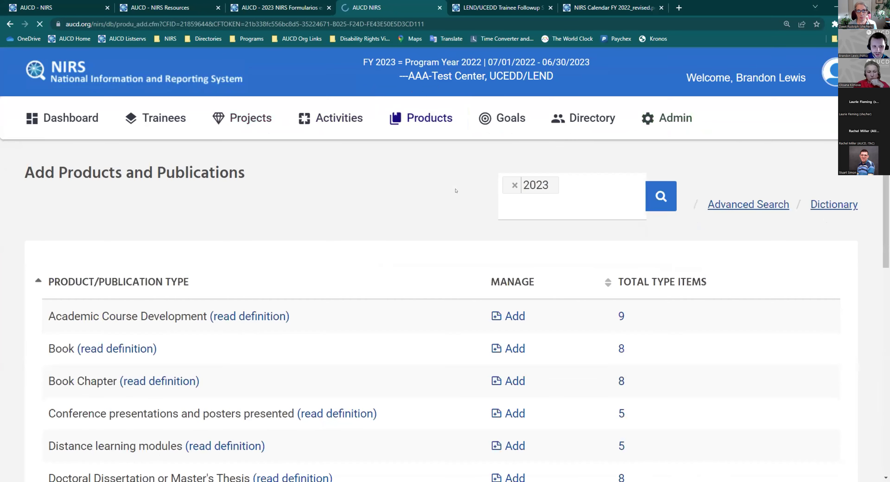
Start a new Web-based products entry and show the options of its Type field
scroll(365, 298, "down", 4)
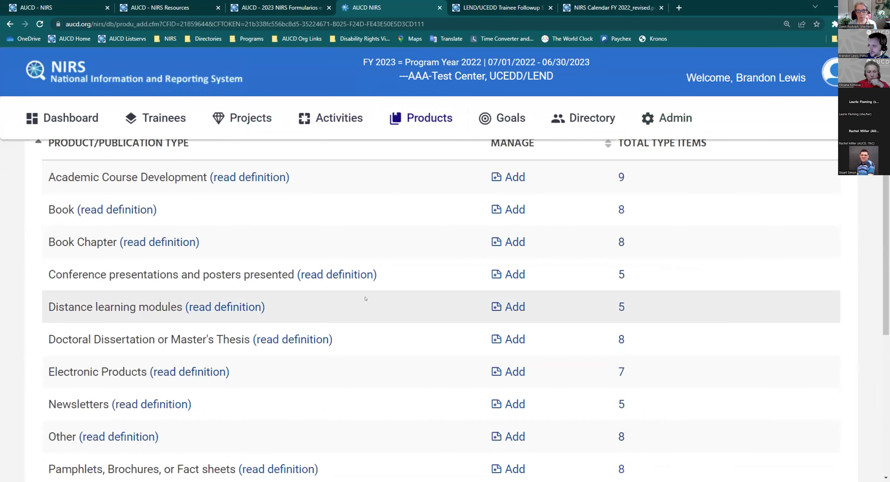
scroll(365, 299, "down", 8)
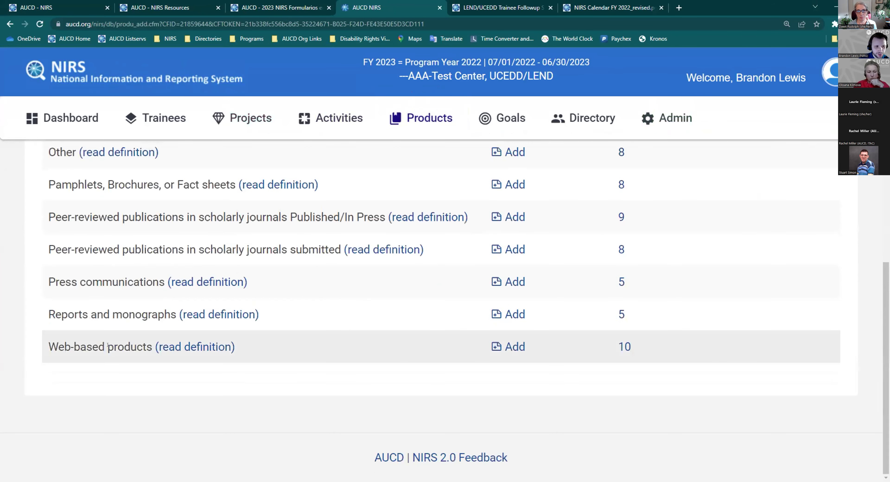
left_click(514, 352)
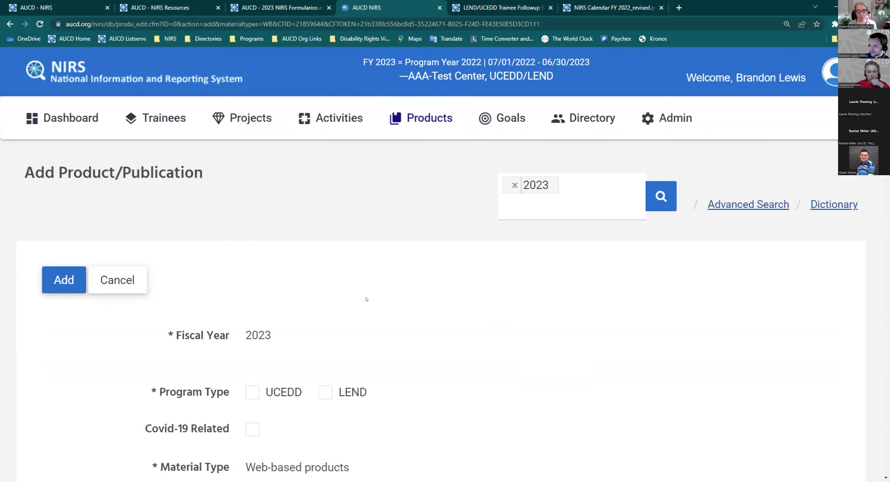
scroll(367, 299, "down", 7)
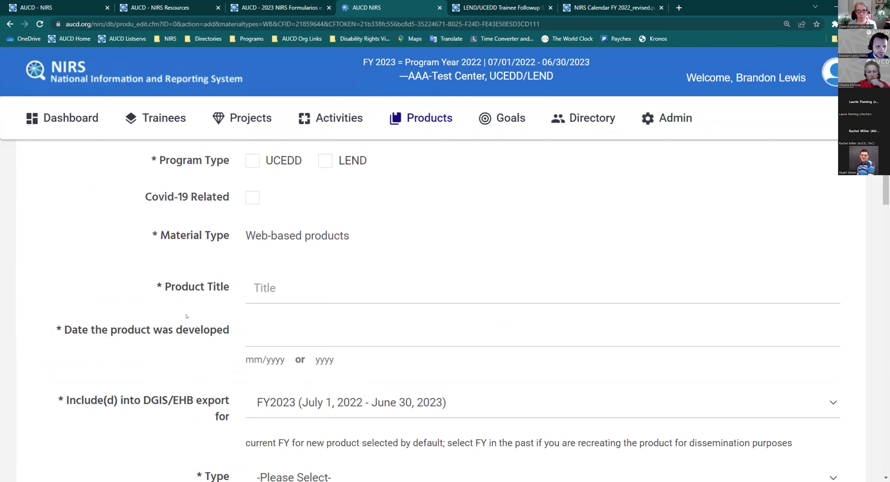
scroll(186, 316, "down", 5)
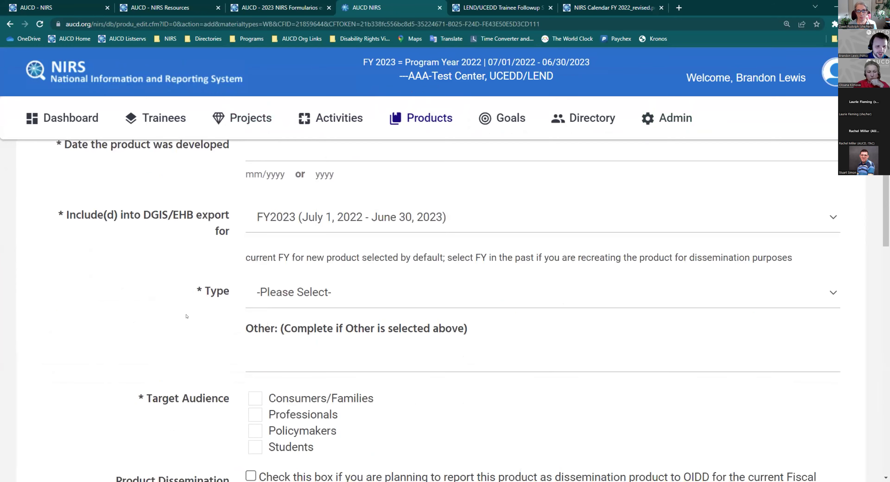
left_click(342, 293)
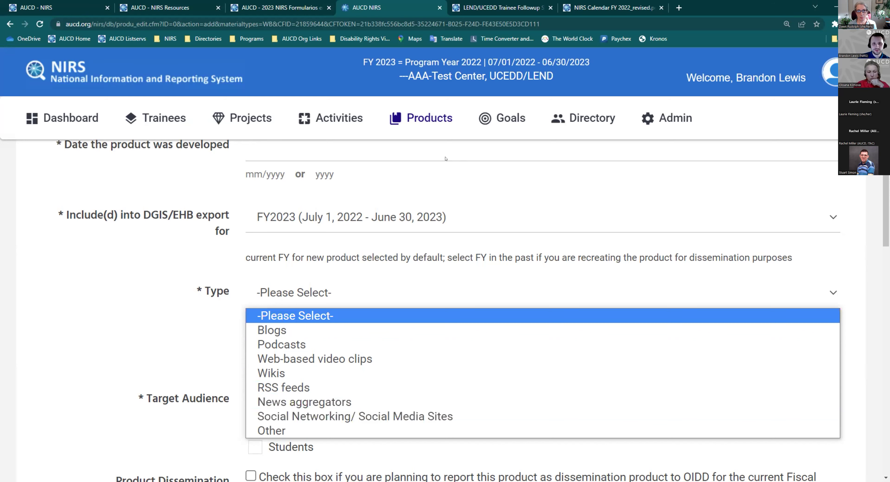
Go back to the add-product list and start a new Peer-reviewed publications in scholarly journals Published/In Press entry
left_click(427, 189)
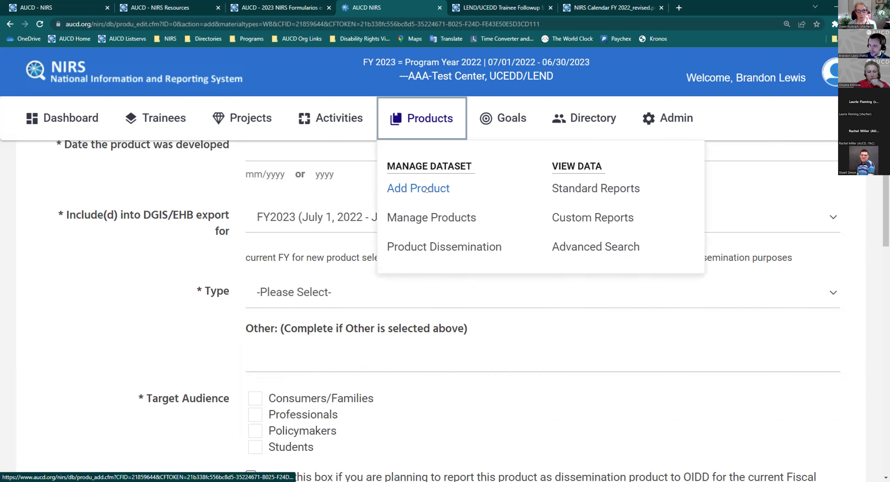
left_click(427, 190)
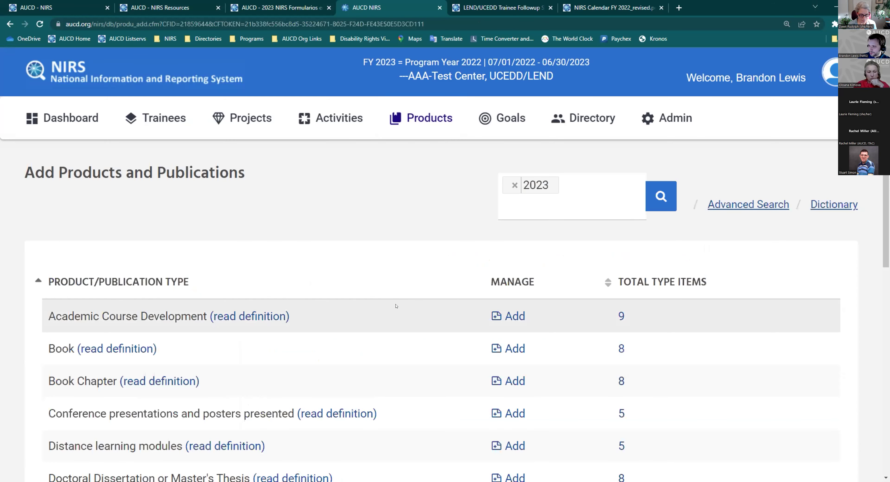
scroll(403, 286, "down", 8)
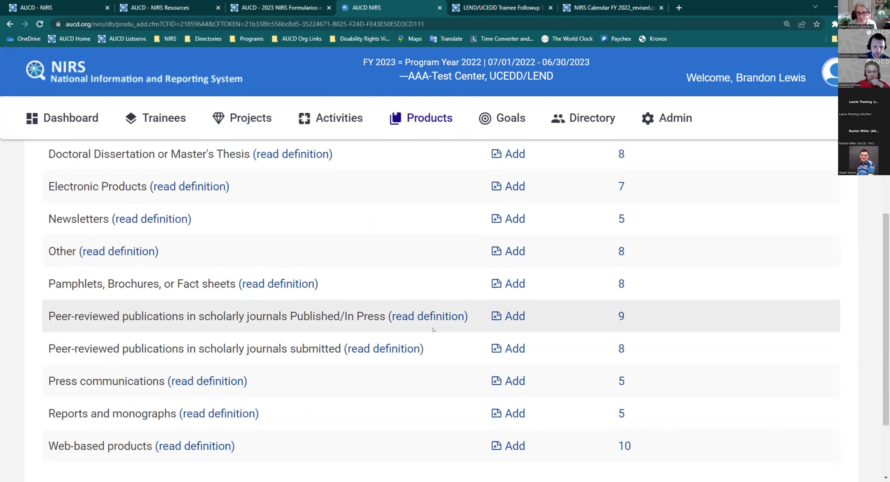
left_click(507, 316)
Look through the publication form's fields from the title and authors down to product dissemination and APA Citation
scroll(300, 285, "down", 7)
scroll(300, 286, "down", 5)
scroll(194, 299, "up", 7)
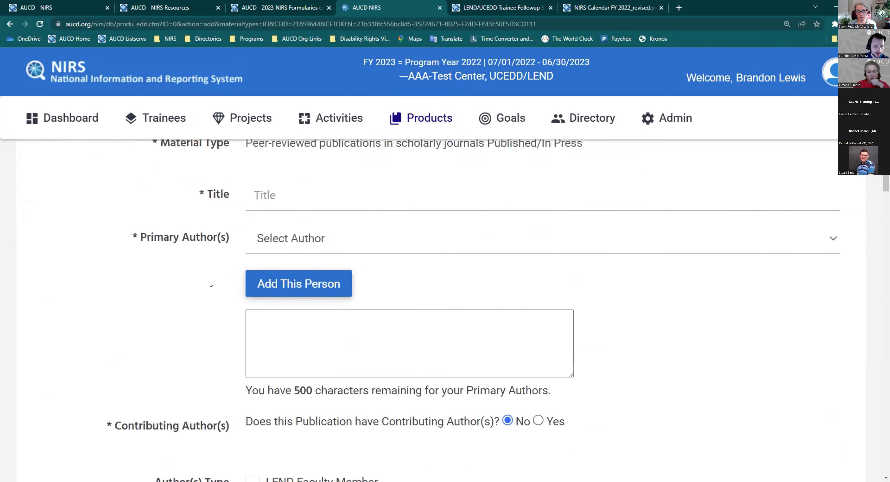
scroll(211, 285, "down", 10)
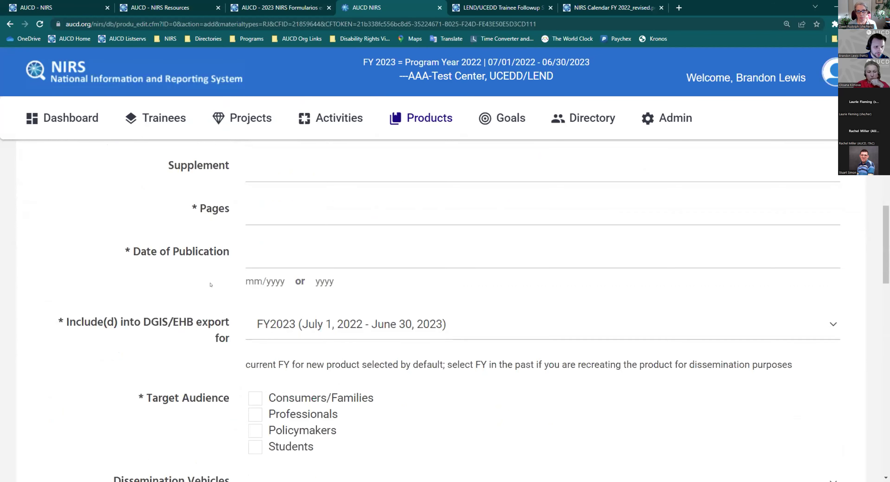
scroll(211, 285, "down", 4)
scroll(210, 284, "down", 4)
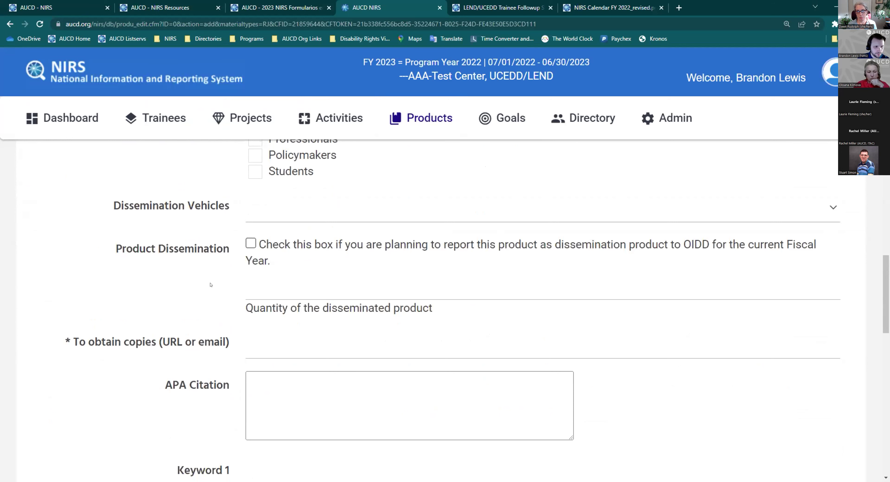
Search the publication form for "type" and examine its fields down to the alternative formats and back up to the program type
key("ctrl+f")
type("type")
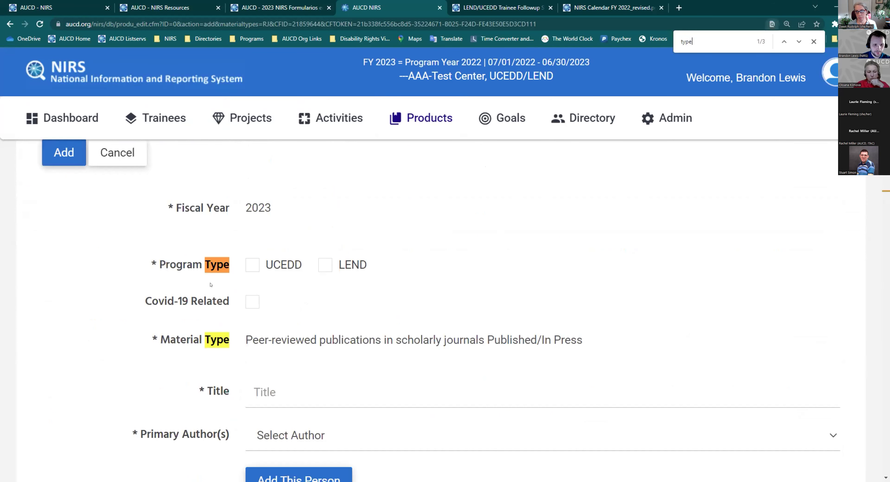
scroll(210, 285, "down", 7)
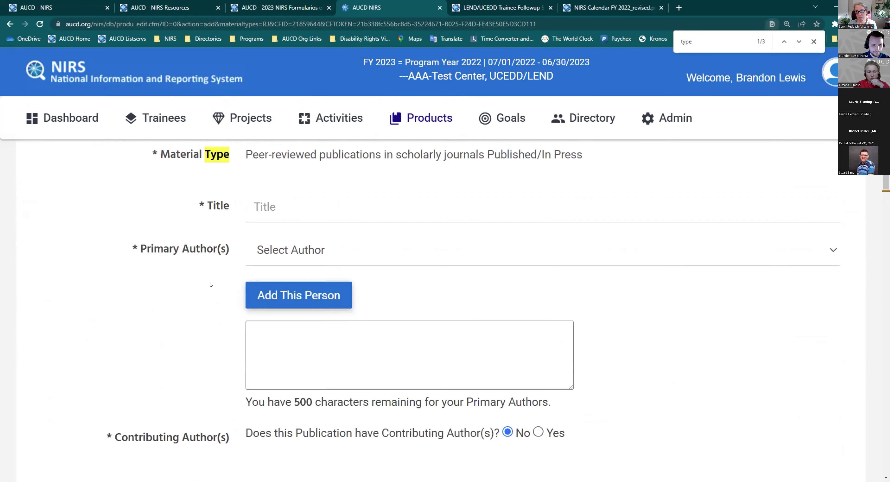
scroll(193, 301, "down", 12)
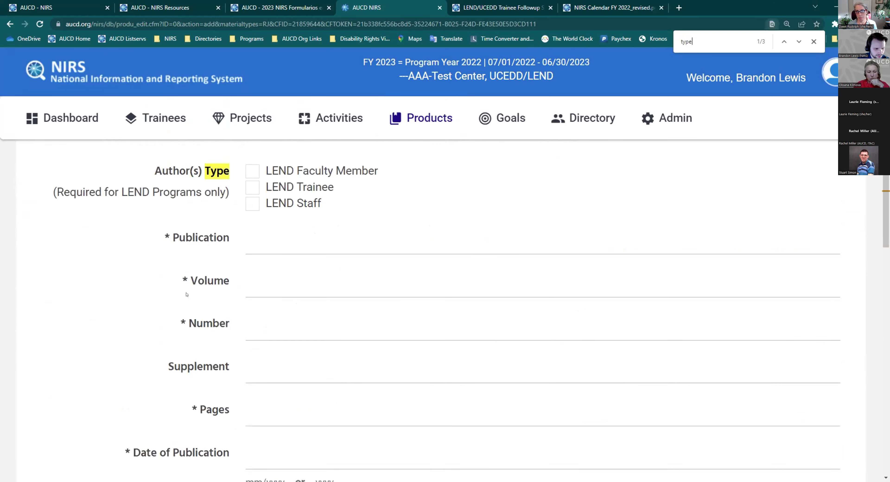
scroll(186, 294, "down", 5)
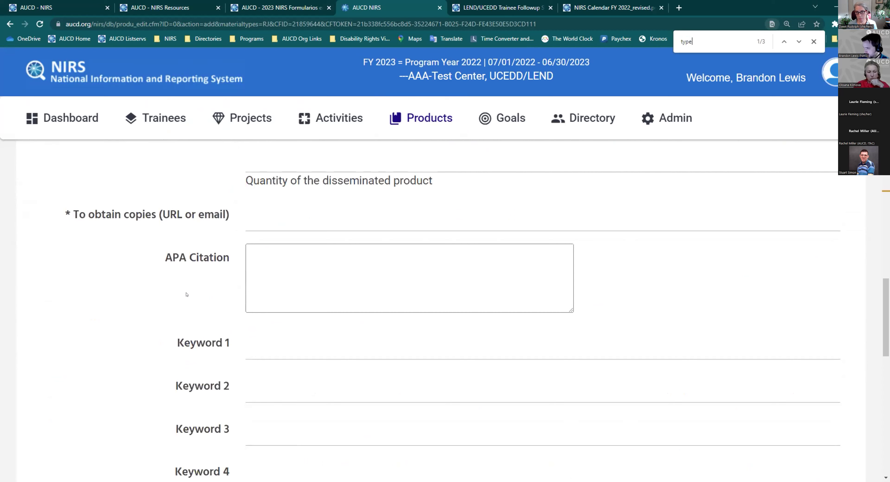
scroll(186, 294, "down", 10)
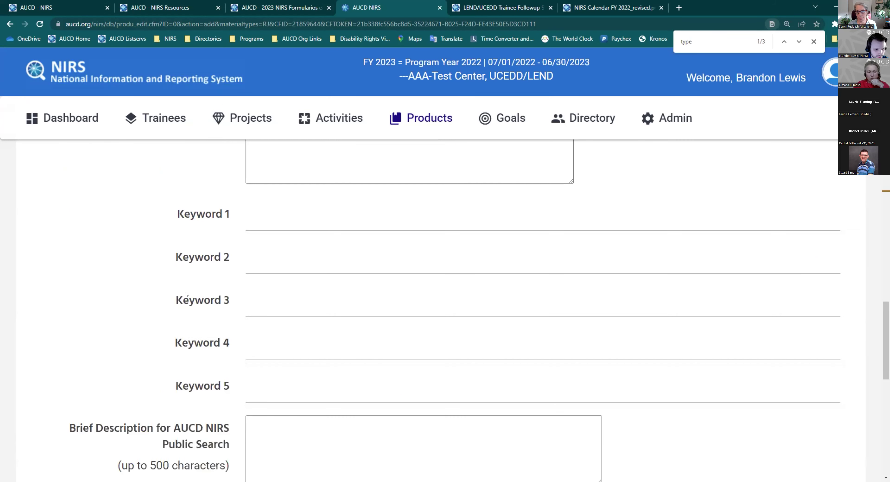
scroll(186, 294, "down", 5)
scroll(186, 294, "up", 15)
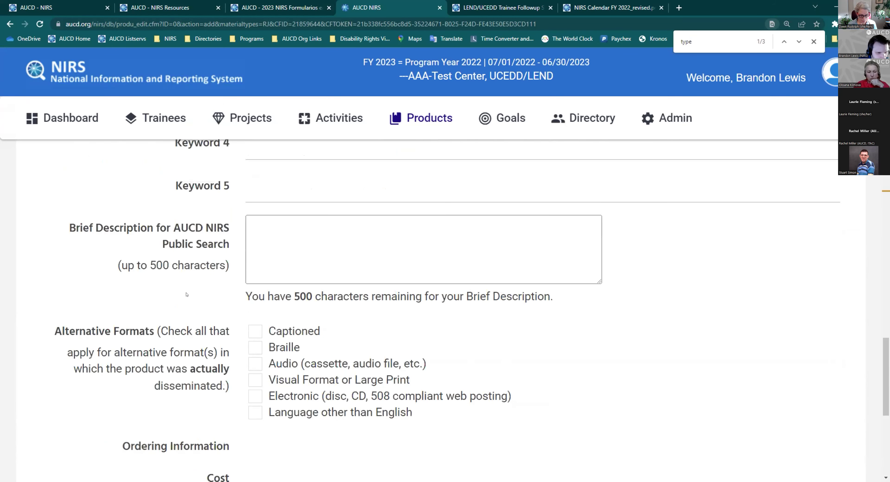
scroll(186, 294, "up", 5)
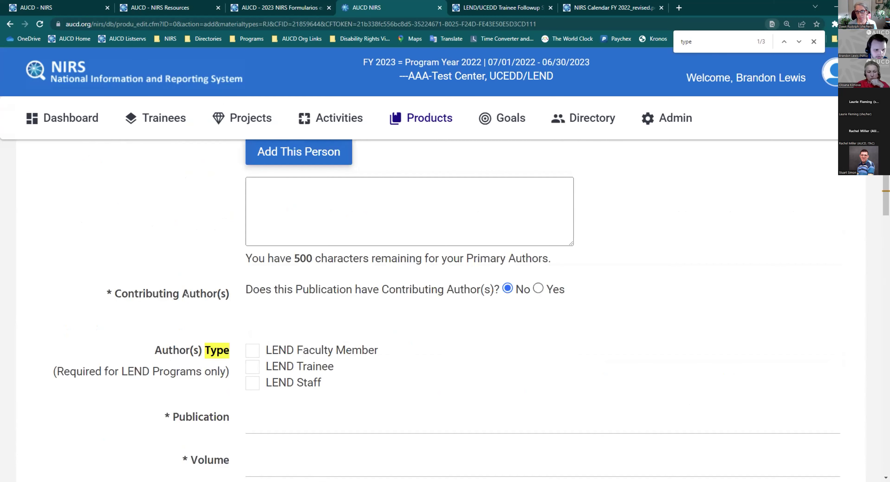
scroll(186, 293, "up", 10)
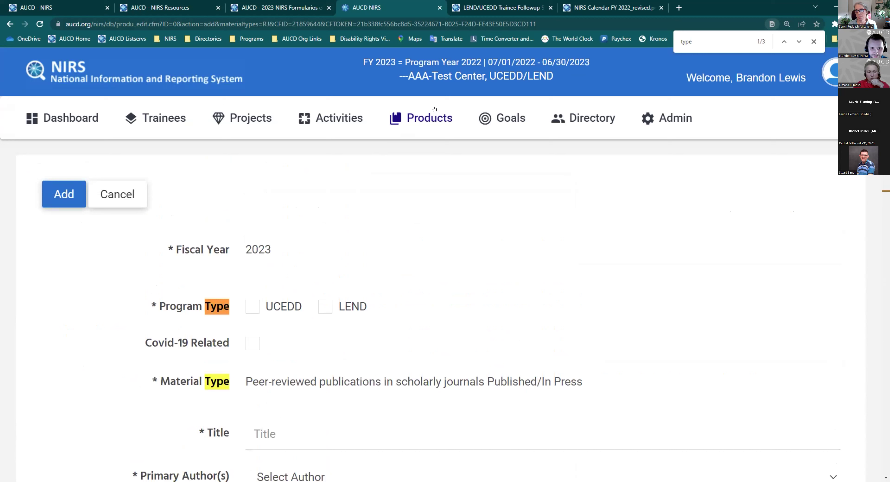
Find the Dissemination Vehicles field in the publication form and show its list of options
left_click(429, 118)
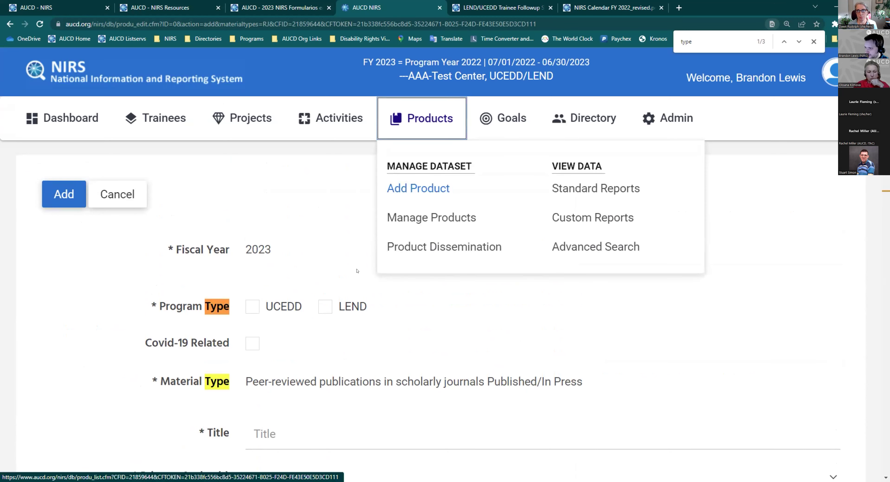
scroll(269, 270, "down", 8)
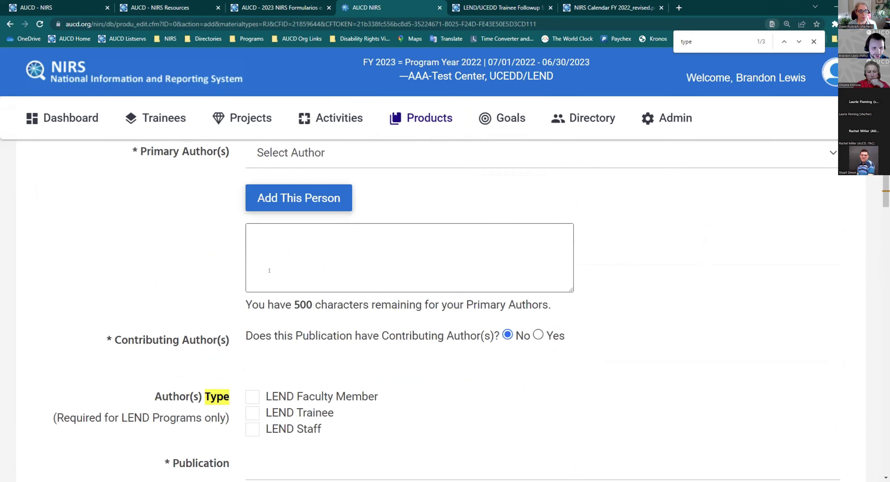
scroll(218, 284, "down", 8)
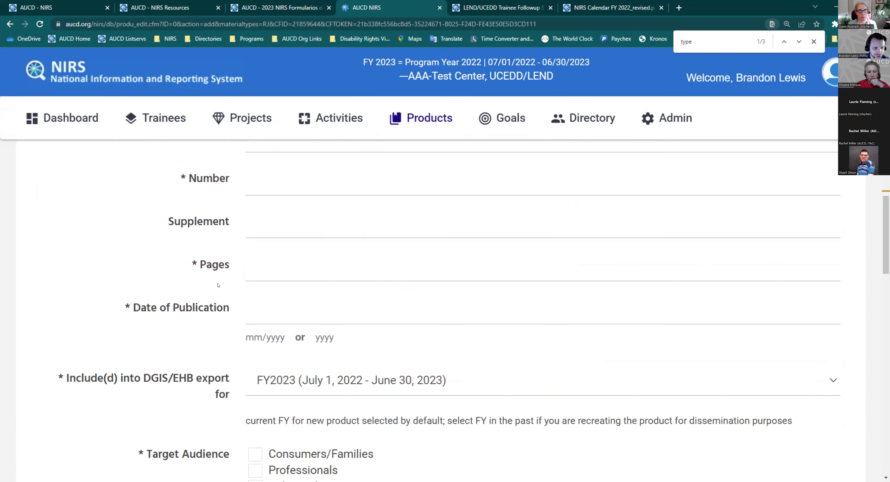
scroll(219, 284, "down", 5)
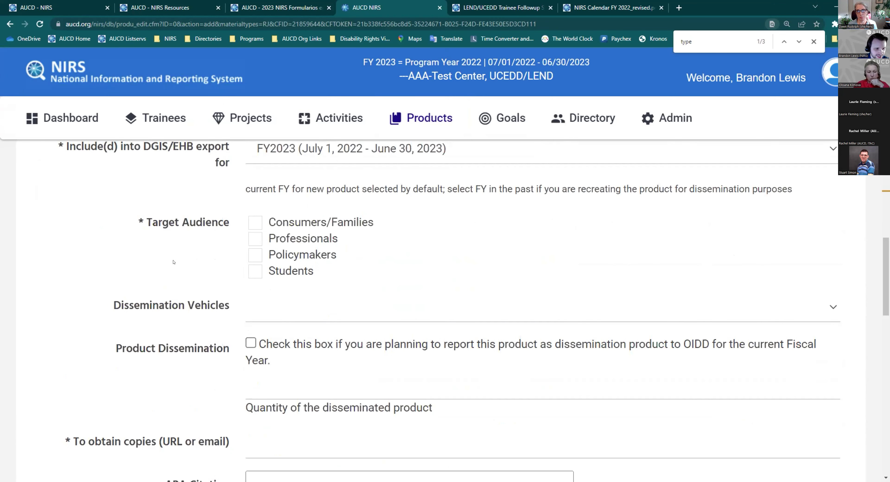
scroll(393, 269, "down", 2)
left_click(541, 225)
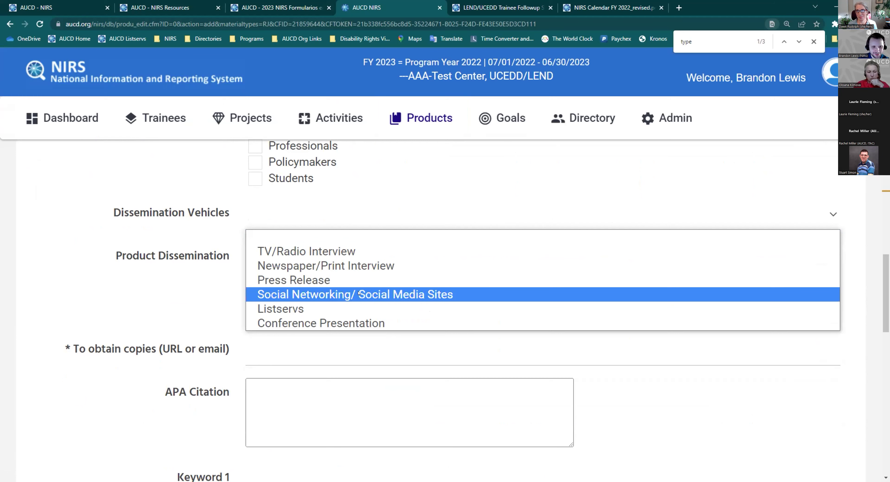
left_click(127, 284)
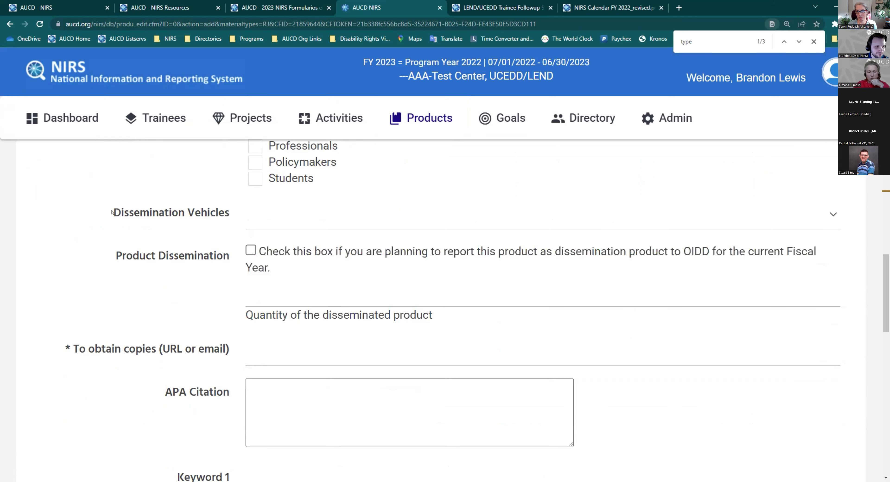
left_click(284, 211)
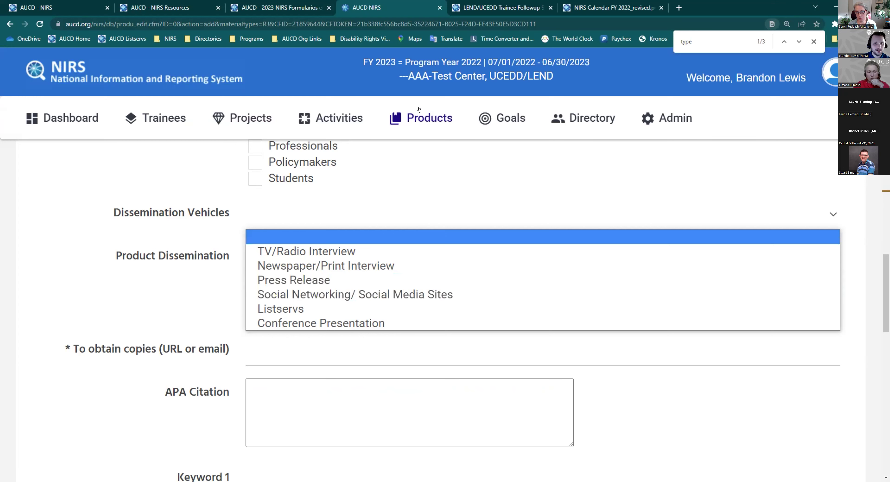
Leave the publication form and reopen the list of product and publication types for adding a product
left_click(405, 195)
left_click(405, 183)
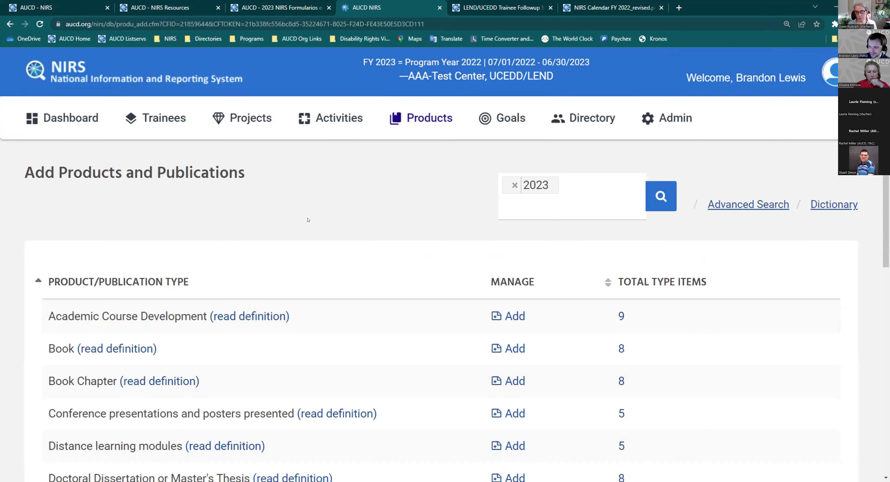
Start adding a product of the distance learning modules type and show the options of its required Type field
scroll(374, 263, "down", 5)
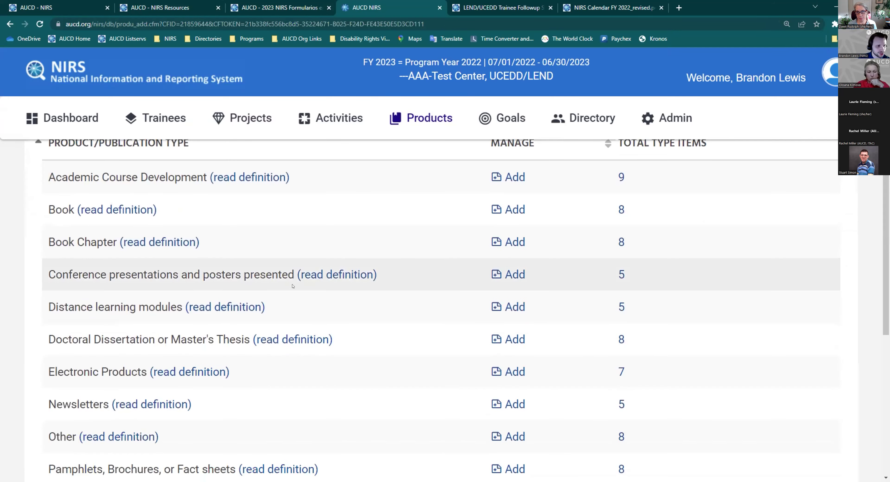
left_click(513, 262)
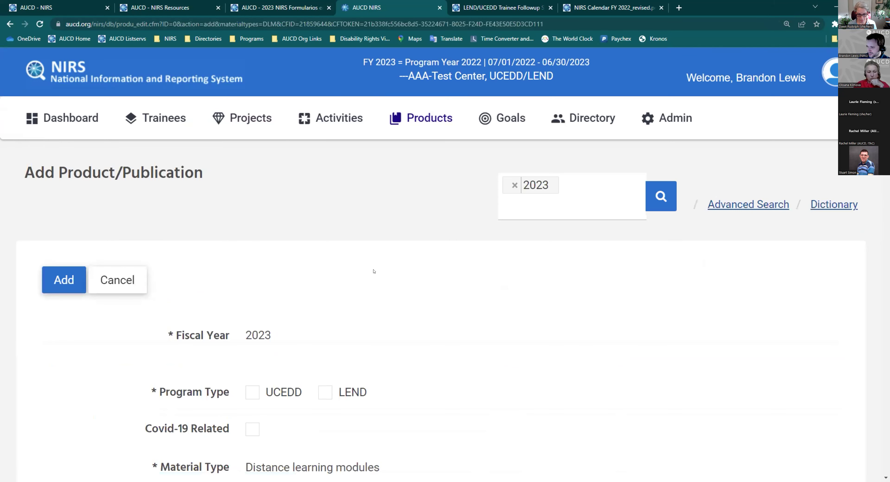
scroll(373, 272, "down", 13)
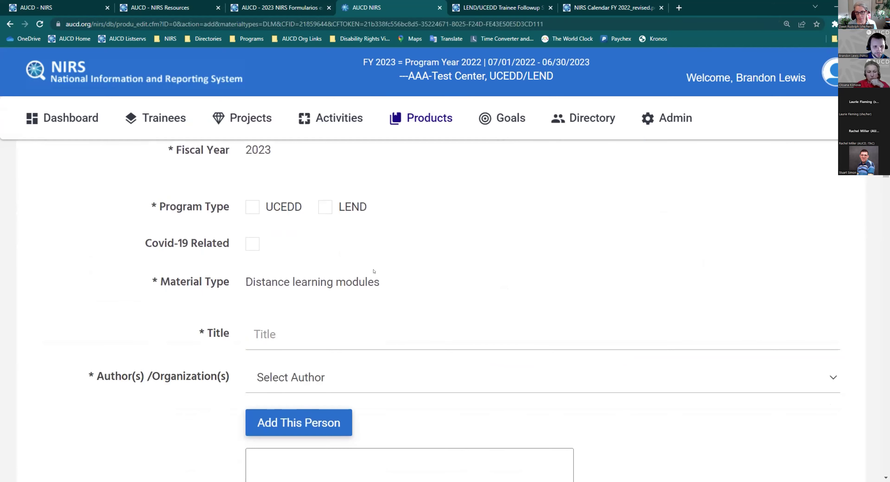
scroll(373, 271, "down", 3)
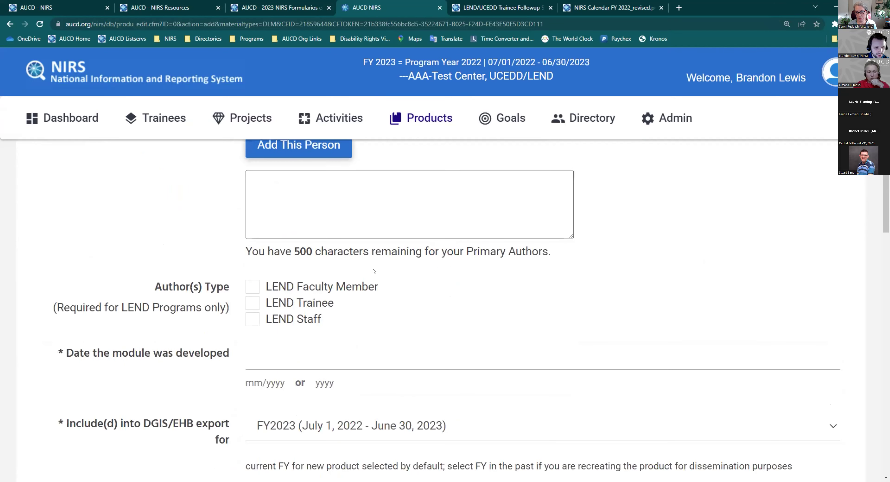
scroll(373, 271, "up", 8)
scroll(374, 271, "down", 11)
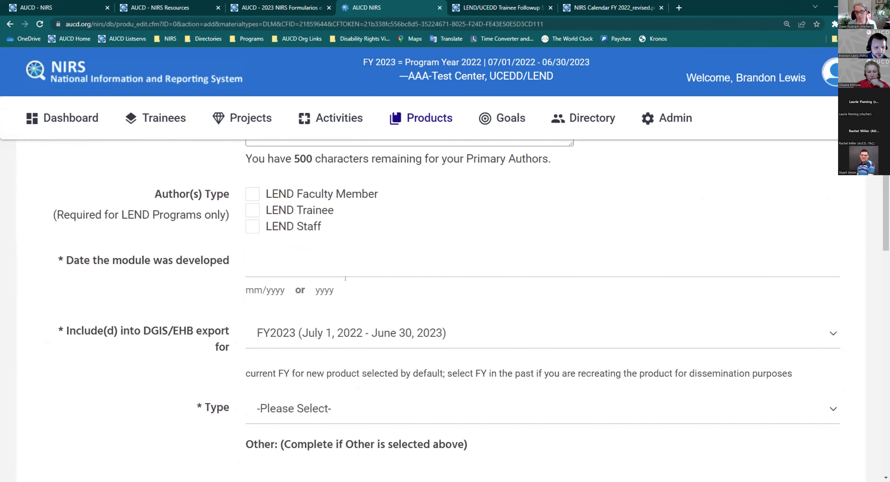
left_click(316, 321)
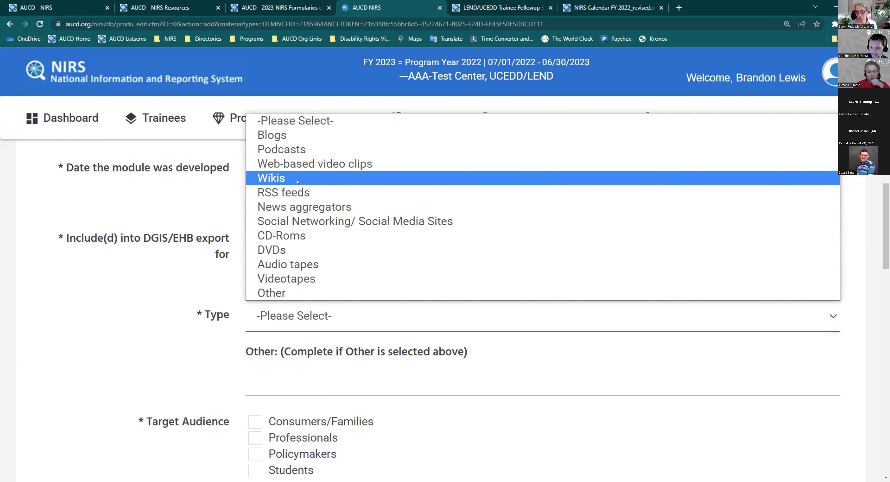
left_click(436, 161)
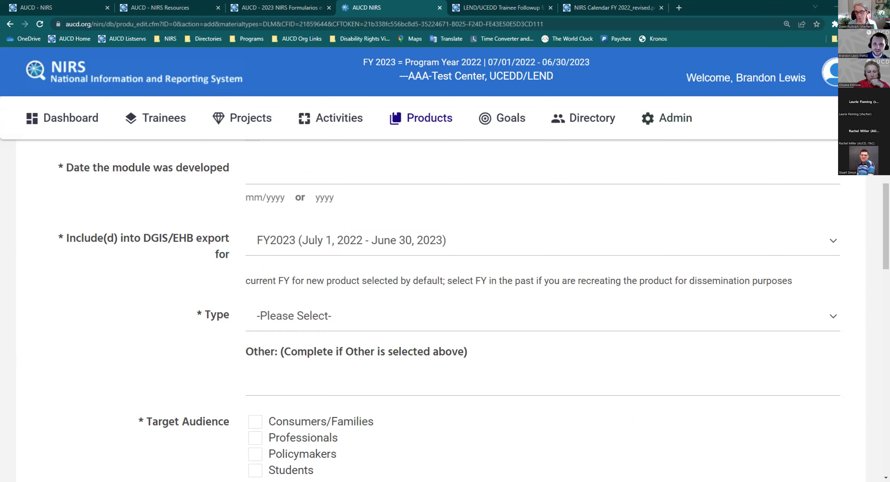
left_click(649, 115)
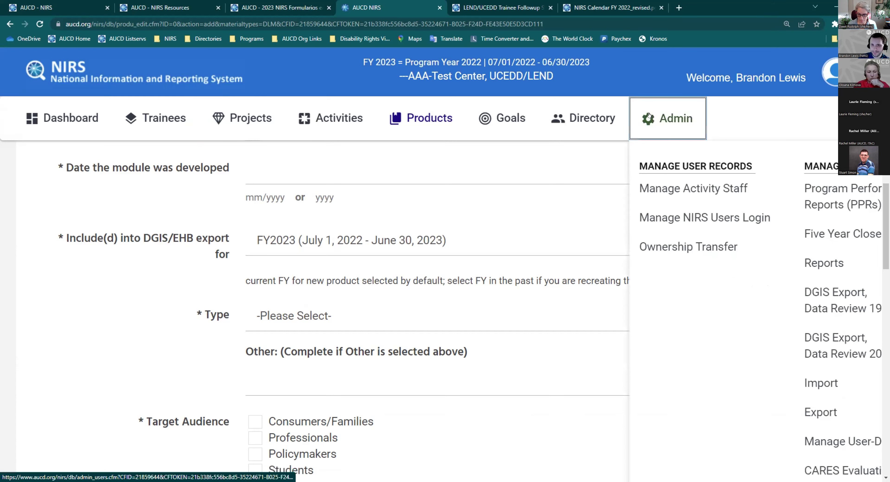
left_click(649, 115)
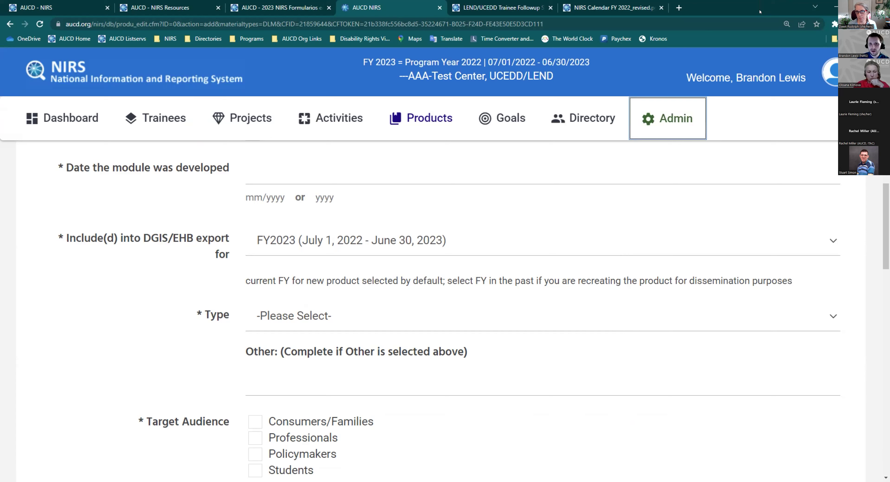
left_click(498, 10)
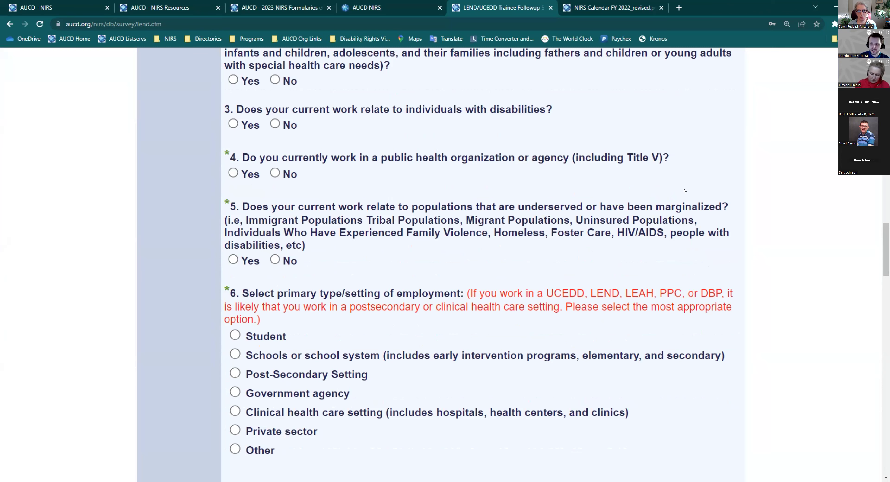
left_click(68, 2)
left_click(129, 3)
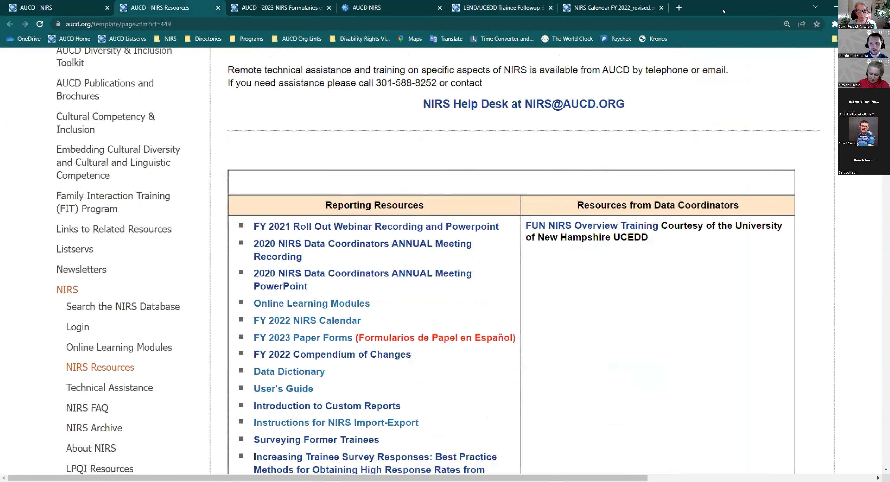
key("ctrl+4")
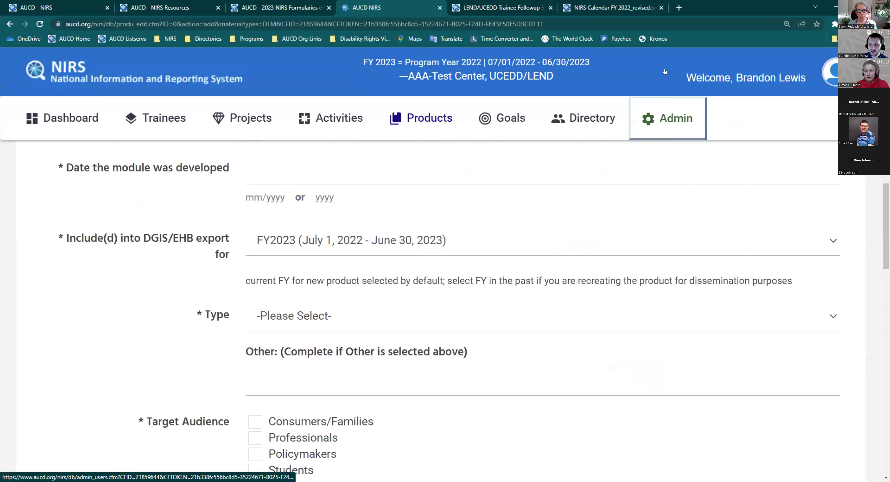
Open the CARES Evaluation for LEND 2023 for editing from the administration area's CARES Evaluations list
left_click(684, 117)
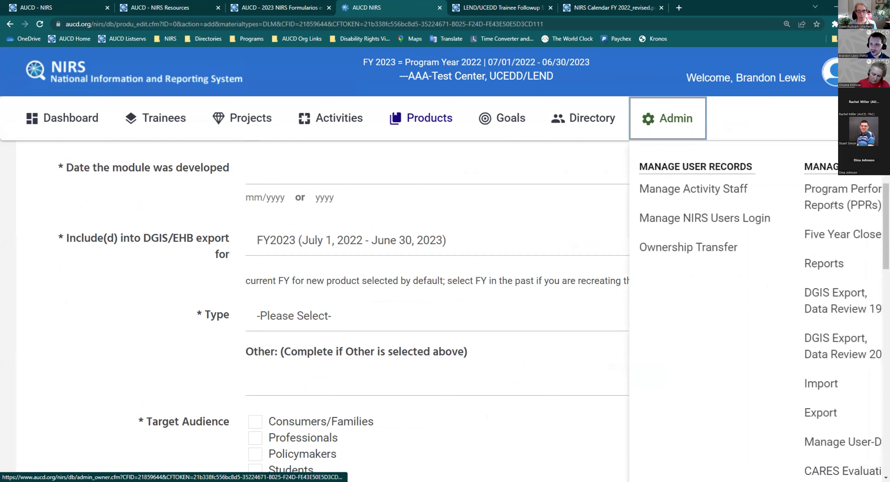
left_click(819, 470)
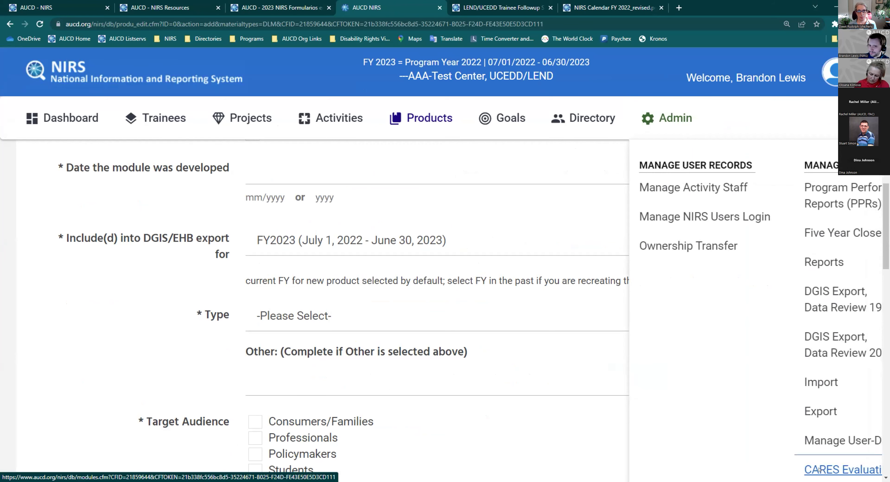
left_click(300, 280)
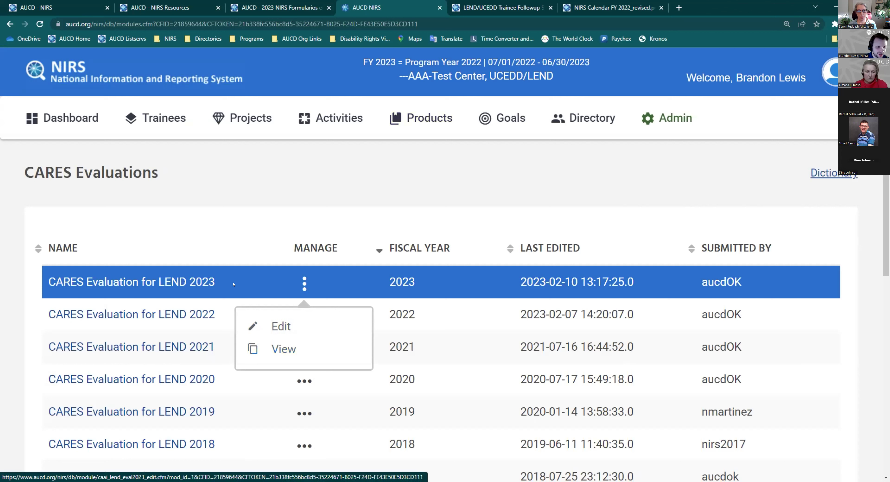
left_click(287, 330)
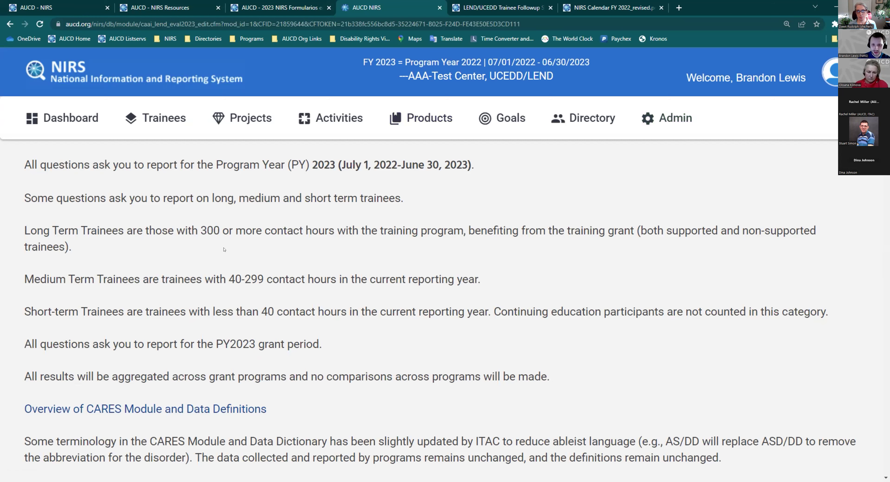
Read the evaluation's introduction and highlight the note about updated terminology in the CARES Module and Data Dictionary
scroll(358, 308, "down", 3)
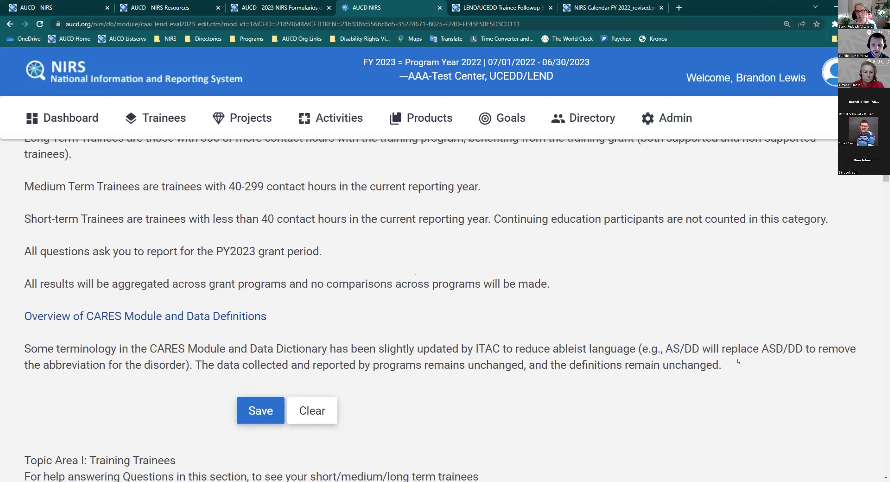
left_click_drag(738, 361, 25, 350)
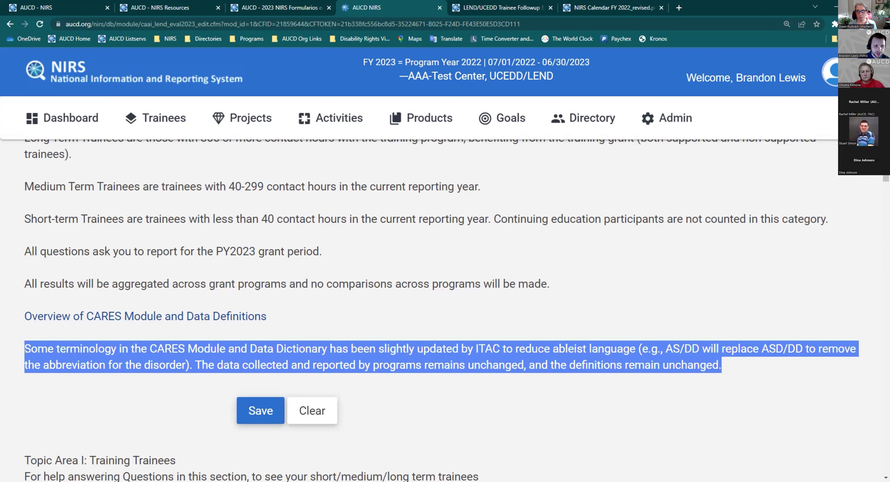
left_click(26, 382)
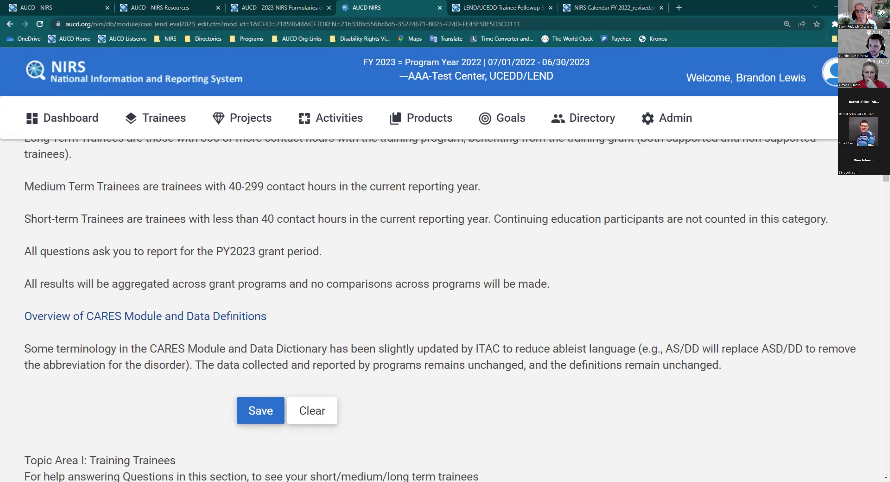
Examine question 1 on the total number of trainees in Topic Area I: Training Trainees
scroll(565, 330, "down", 8)
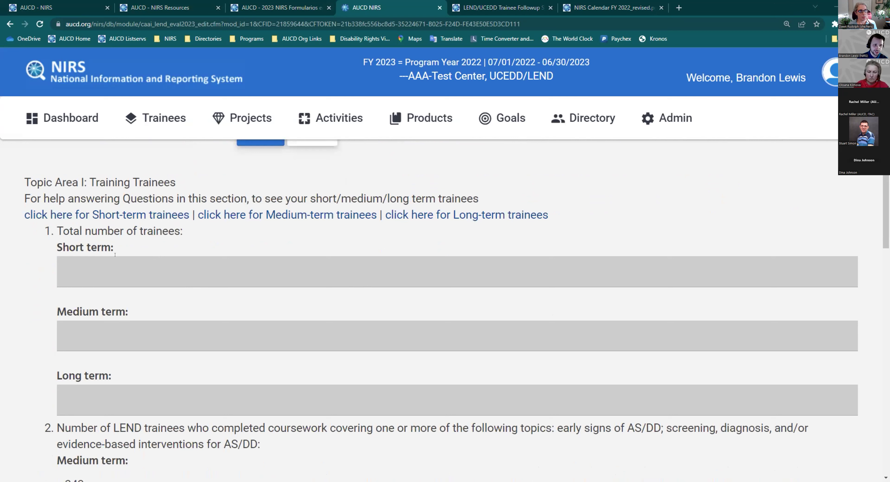
left_click_drag(40, 232, 82, 231)
left_click(78, 247)
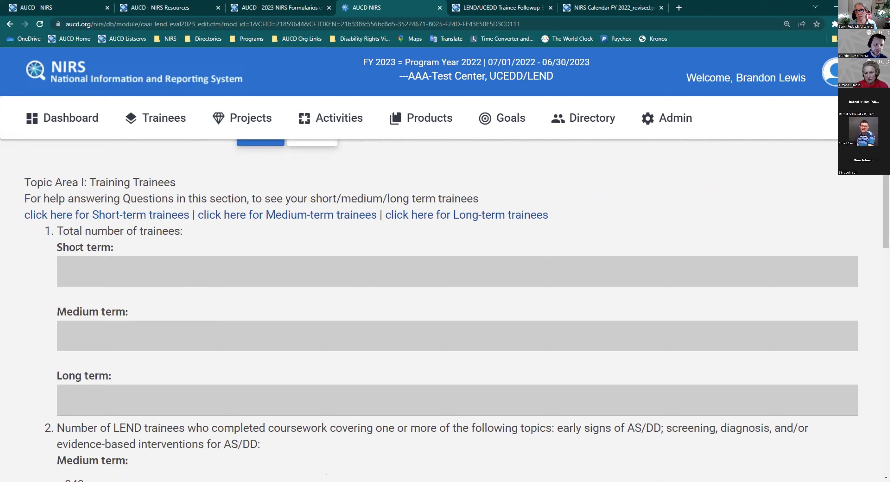